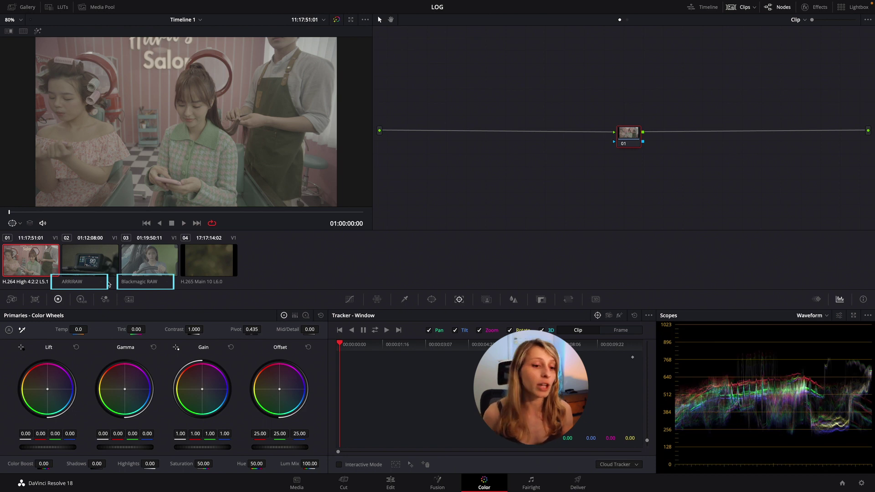
- Load clip 02, the ARRIRAW motorcycle dashboard shot, into the Color page viewer
{"action": "left_click", "coordinate": [96, 266]}
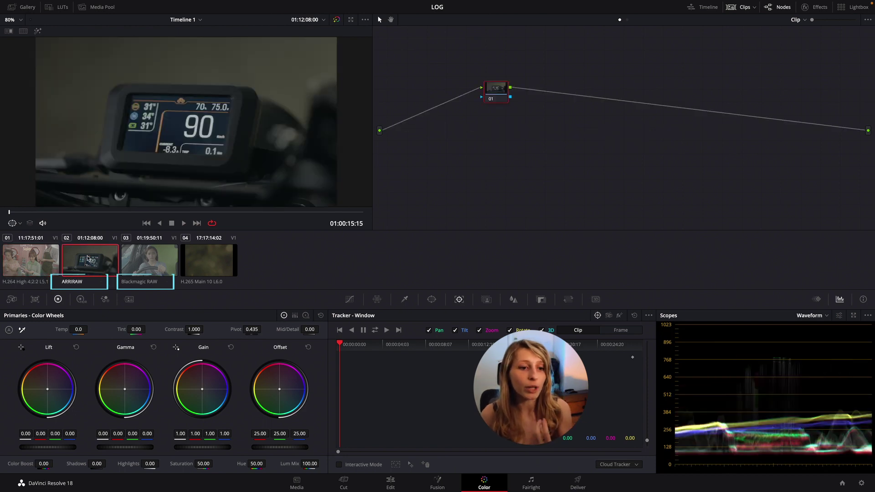
- Drop a Color Space Transform onto node 01 and review the project's color management settings
{"action": "left_click_drag", "start_coordinate": [500, 90], "coordinate": [523, 118]}
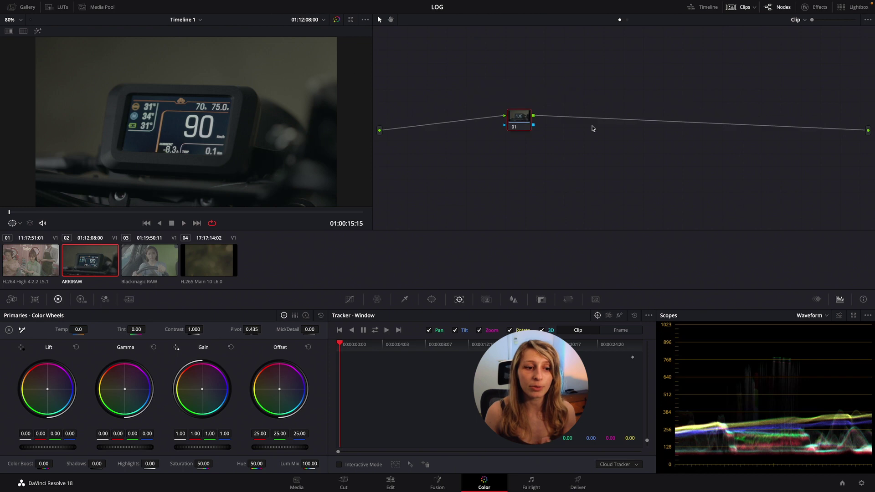
{"action": "left_click", "coordinate": [816, 7]}
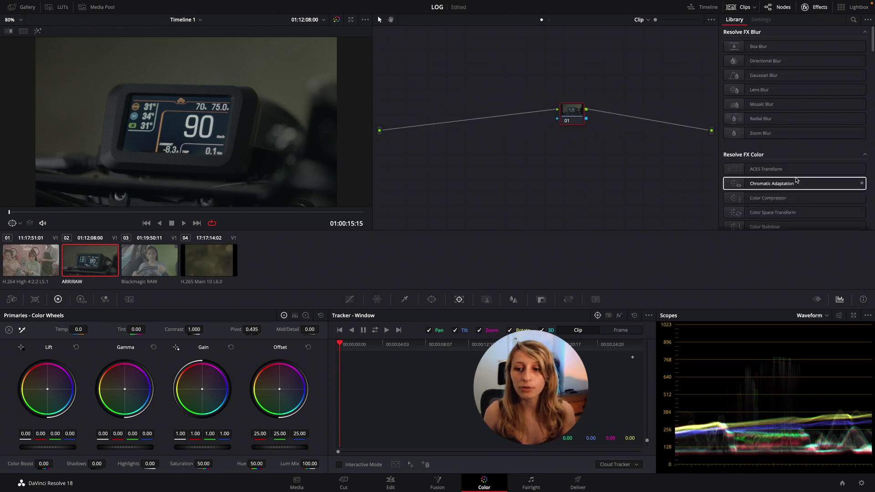
{"action": "scroll", "coordinate": [796, 181], "scroll_direction": "down", "scroll_amount": 4}
{"action": "left_click_drag", "start_coordinate": [775, 122], "coordinate": [558, 110]}
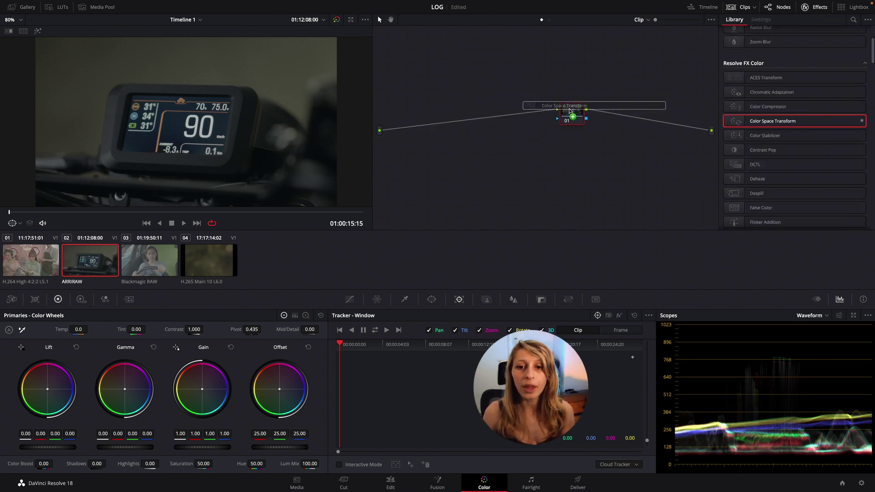
{"action": "left_click", "coordinate": [861, 483]}
{"action": "left_click", "coordinate": [293, 110]}
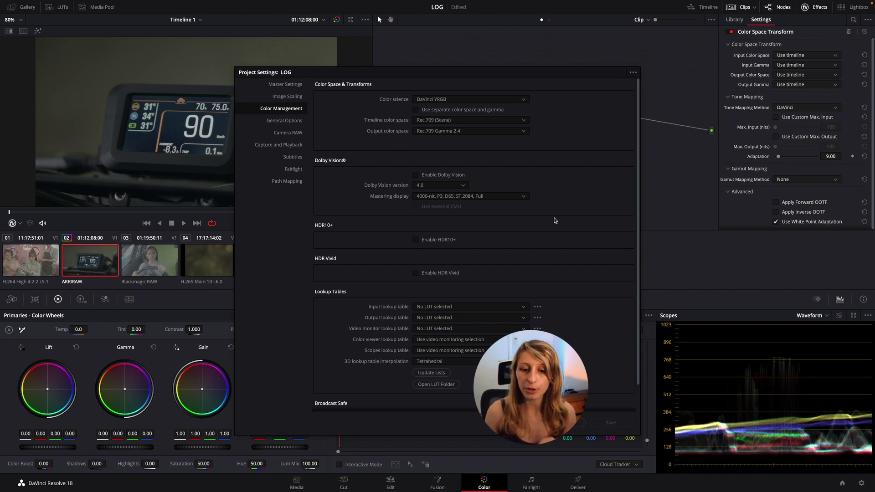
{"action": "left_click", "coordinate": [572, 423]}
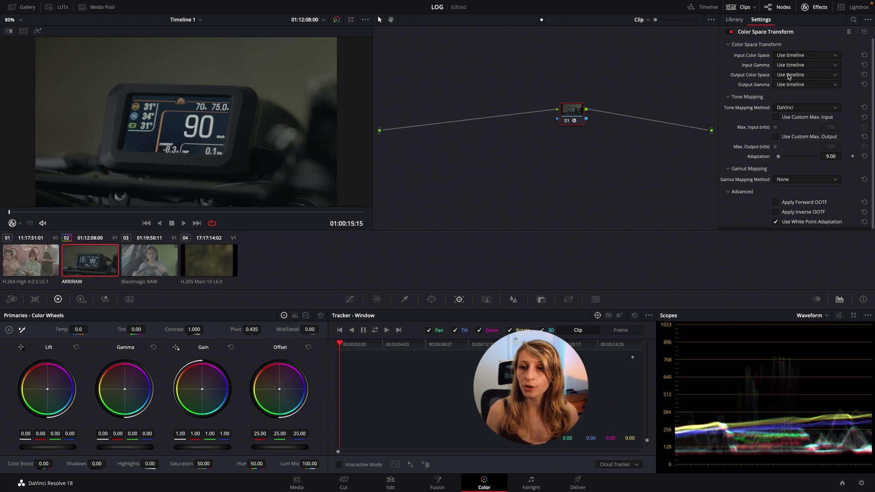
- Set the transform input to ARRI Wide Gamut 3 / ARRI LogC3 and output to Rec.709 Gamma 2.4
{"action": "left_click", "coordinate": [793, 56]}
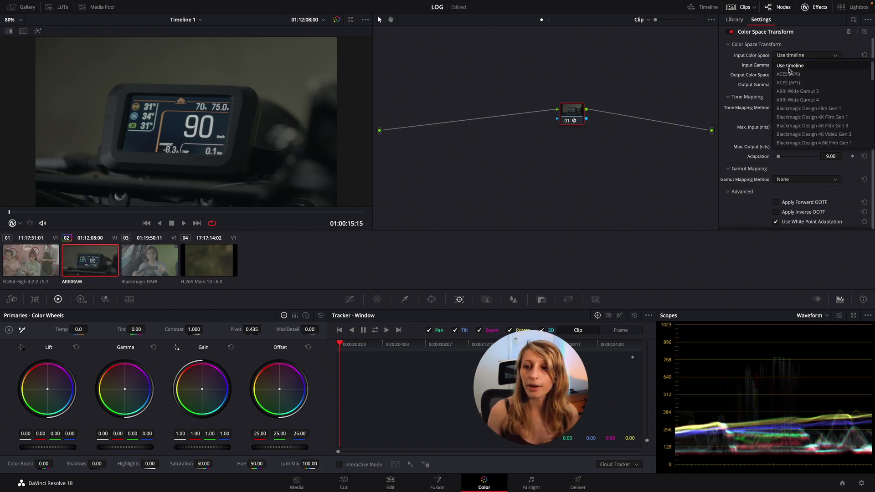
{"action": "left_click", "coordinate": [794, 91]}
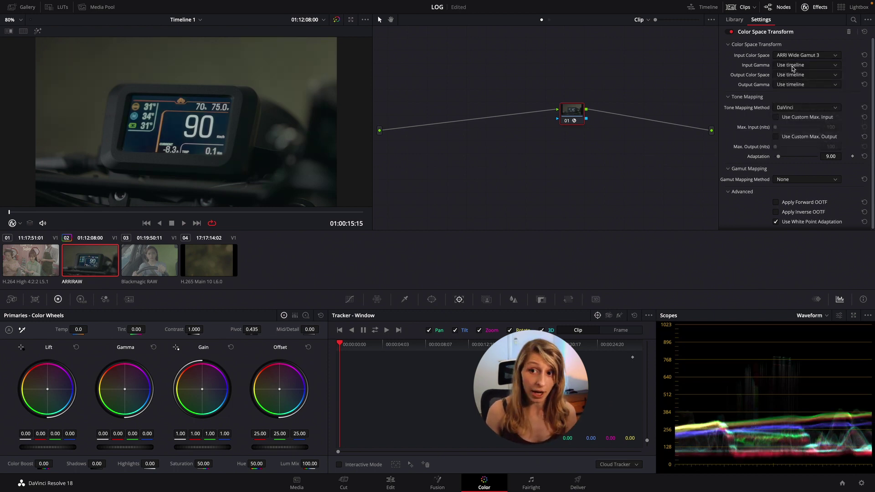
{"action": "left_click", "coordinate": [793, 66]}
{"action": "left_click", "coordinate": [789, 109]}
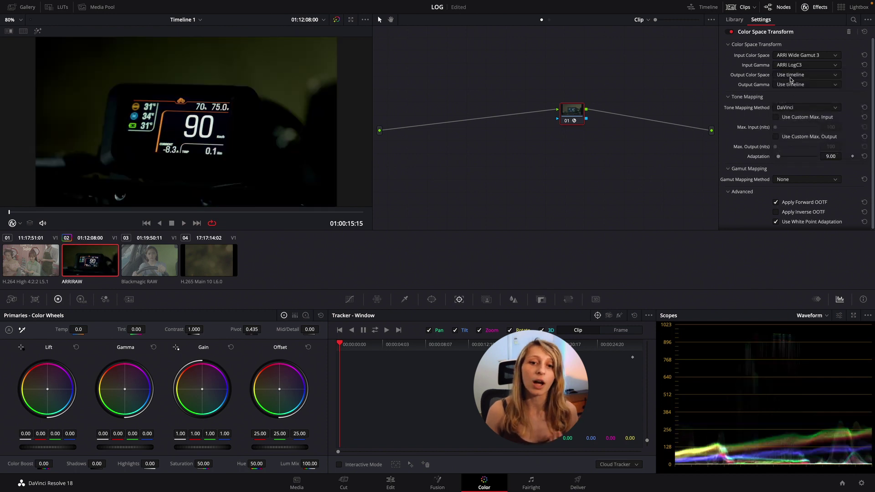
{"action": "left_click", "coordinate": [790, 76]}
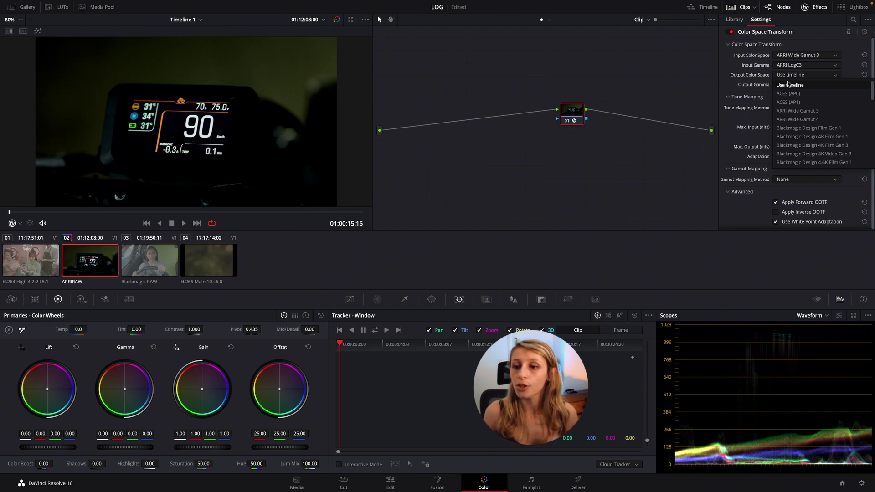
{"action": "scroll", "coordinate": [795, 119], "scroll_direction": "down", "scroll_amount": 2}
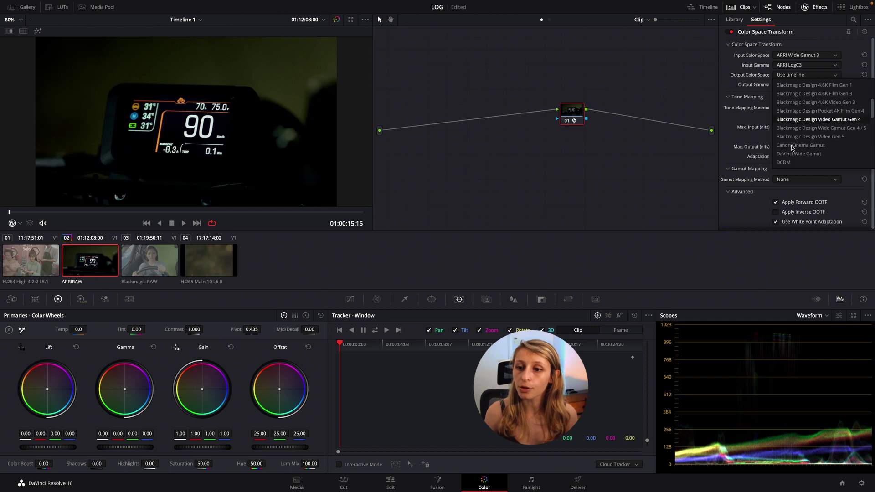
{"action": "scroll", "coordinate": [792, 148], "scroll_direction": "down", "scroll_amount": 4}
{"action": "left_click", "coordinate": [794, 156]}
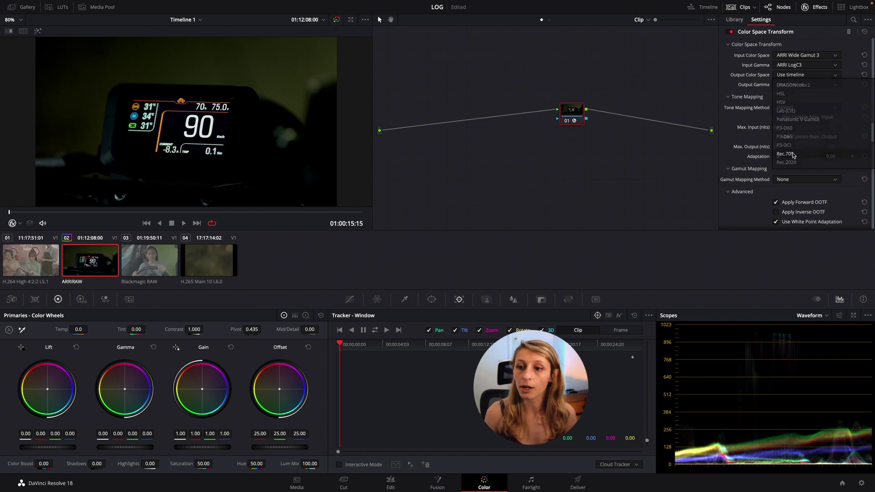
{"action": "left_click", "coordinate": [801, 85]}
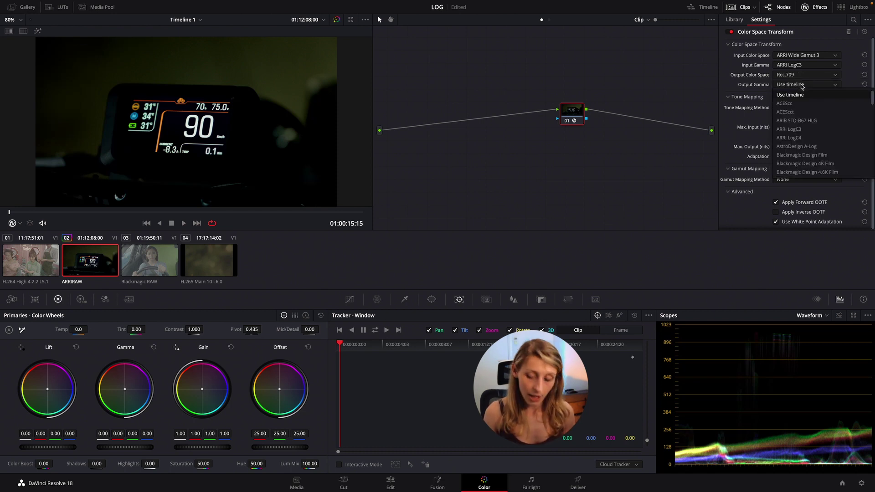
{"action": "scroll", "coordinate": [797, 136], "scroll_direction": "down", "scroll_amount": 5}
{"action": "left_click", "coordinate": [793, 163]}
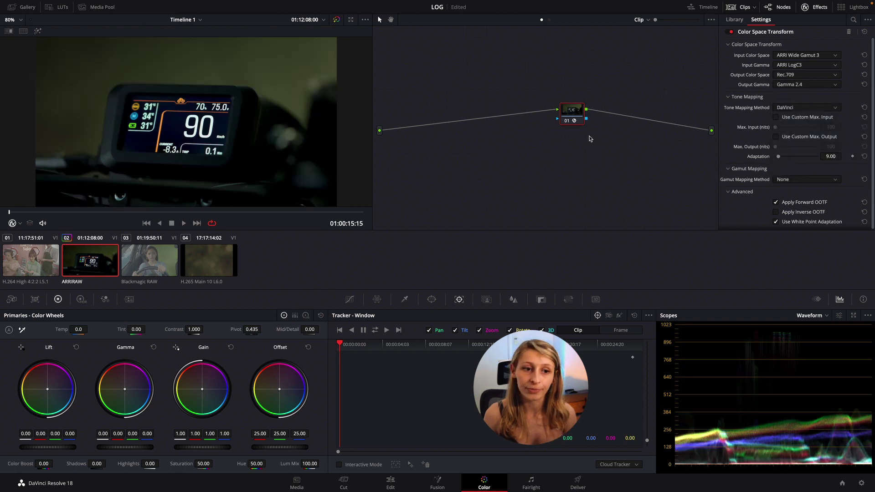
{"action": "left_click_drag", "start_coordinate": [571, 118], "coordinate": [568, 128]}
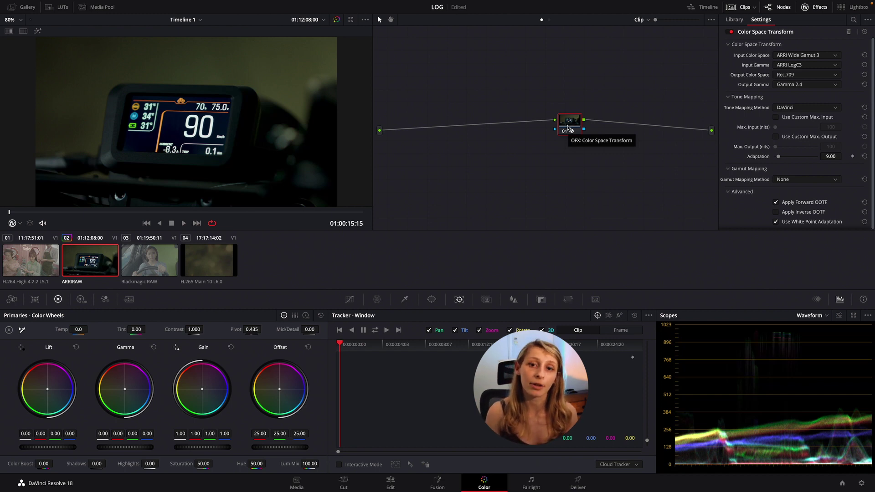
- On the Blackmagic RAW clip, apply Color Space Transform with Blackmagic Wide Gamut Gen 4/5 / Film Gen 5 input
{"action": "left_click", "coordinate": [138, 263]}
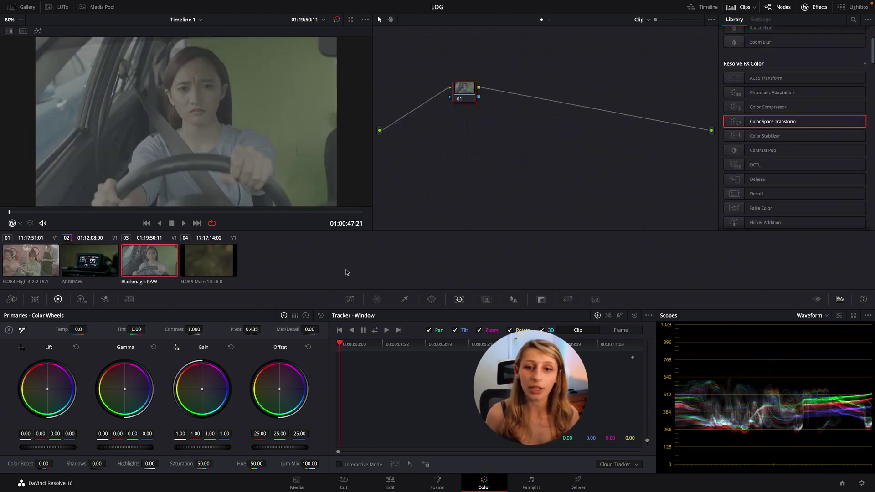
{"action": "left_click_drag", "start_coordinate": [752, 121], "coordinate": [486, 99]}
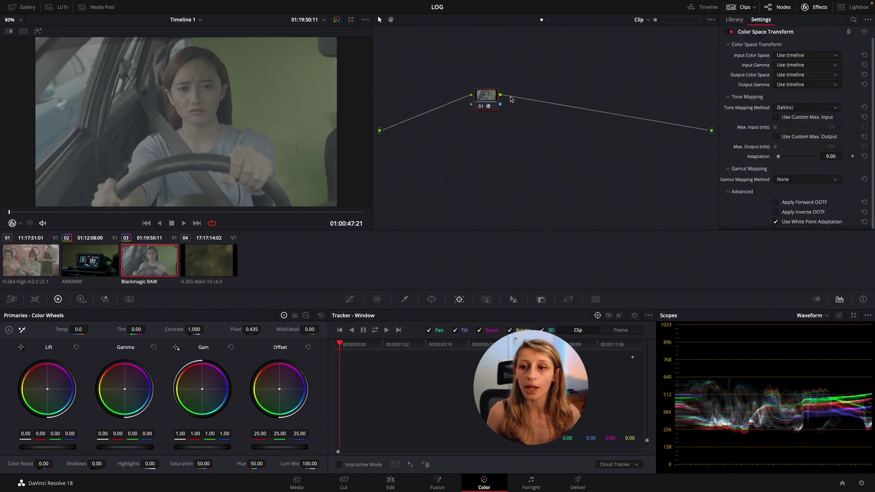
{"action": "left_click", "coordinate": [801, 55]}
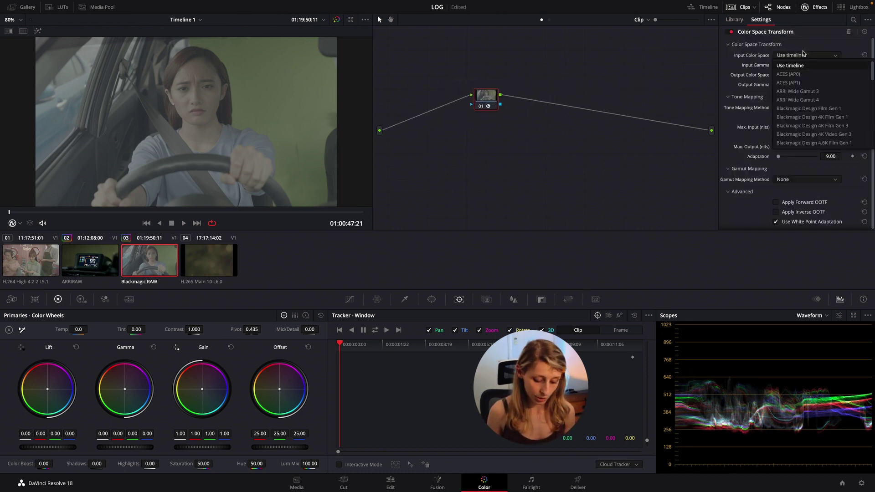
{"action": "key", "text": "b"}
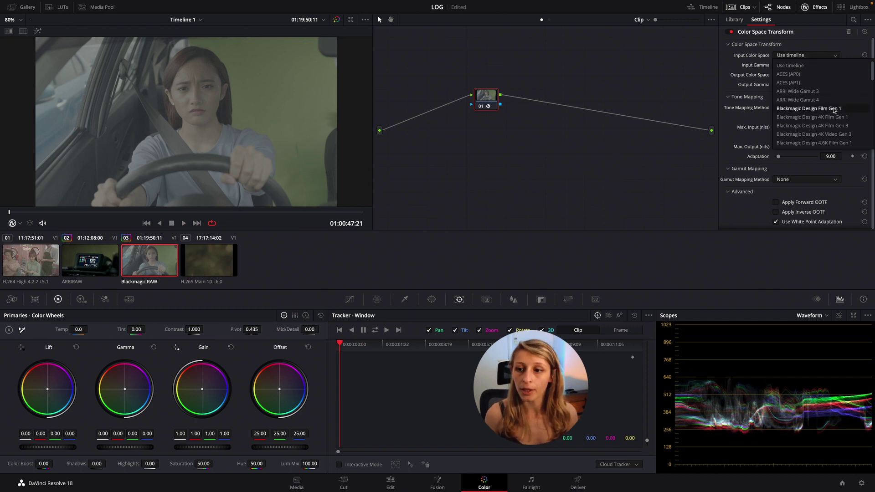
{"action": "scroll", "coordinate": [825, 119], "scroll_direction": "down", "scroll_amount": 2}
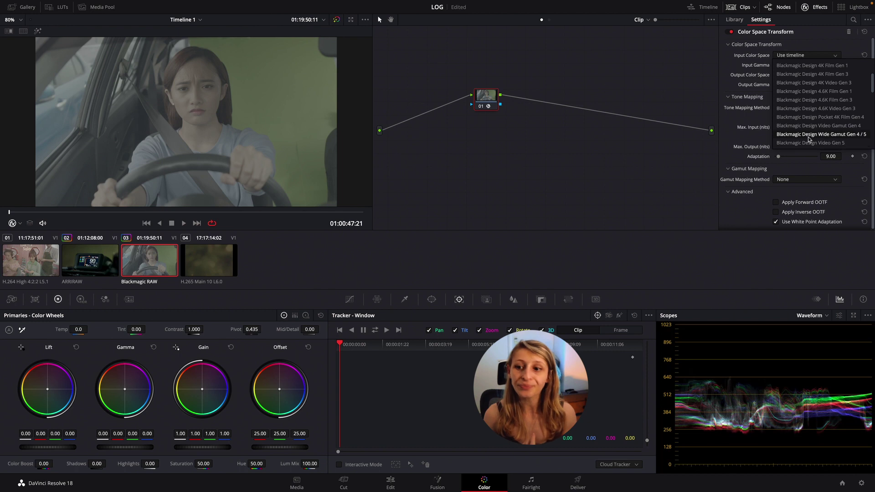
{"action": "left_click", "coordinate": [808, 135]}
{"action": "left_click", "coordinate": [785, 66]}
{"action": "scroll", "coordinate": [804, 110], "scroll_direction": "down", "scroll_amount": 4}
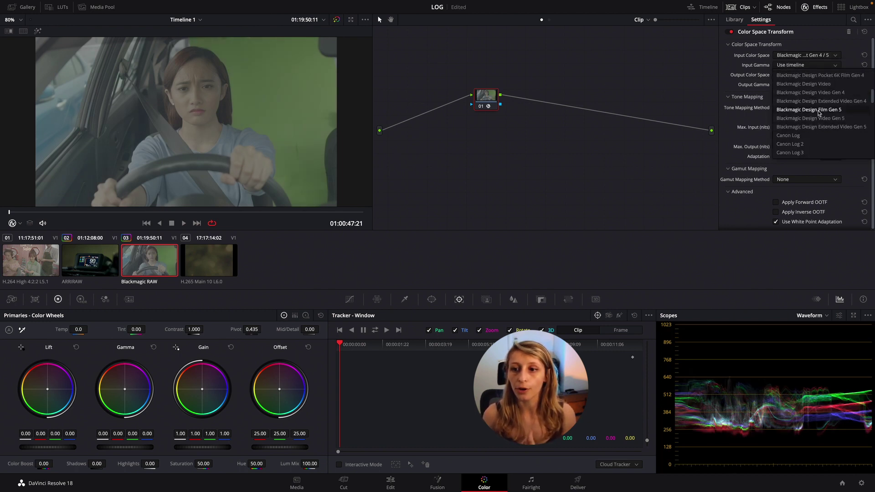
{"action": "left_click", "coordinate": [812, 111]}
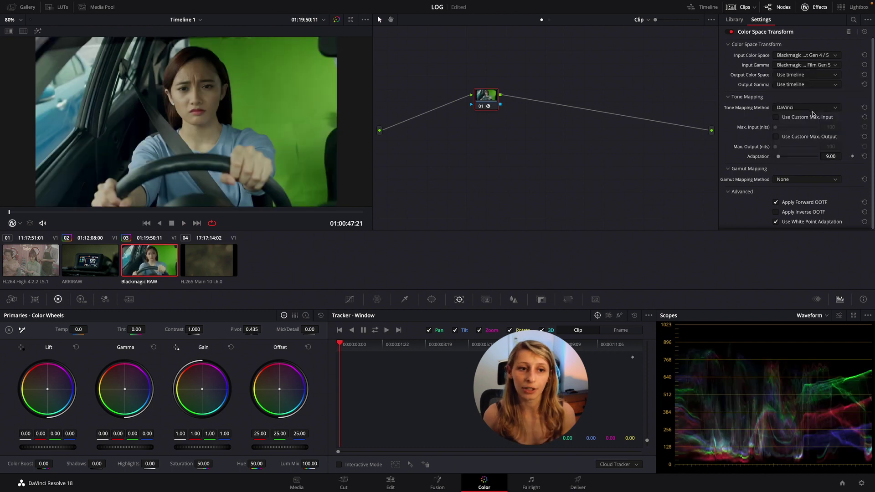
- Set the transform output to Rec.709 Gamma 2.4 and add a new node ahead of it
{"action": "left_click_drag", "start_coordinate": [493, 100], "coordinate": [533, 110]}
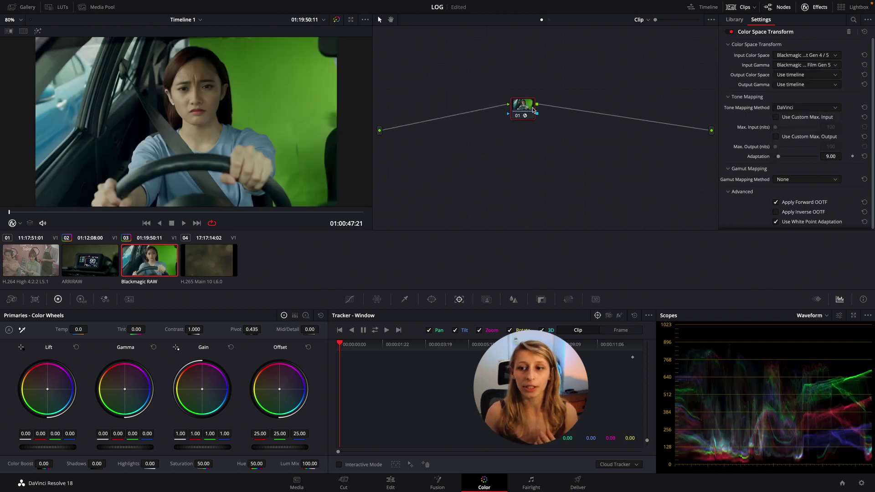
{"action": "left_click", "coordinate": [798, 77]}
{"action": "scroll", "coordinate": [798, 91], "scroll_direction": "down", "scroll_amount": 5}
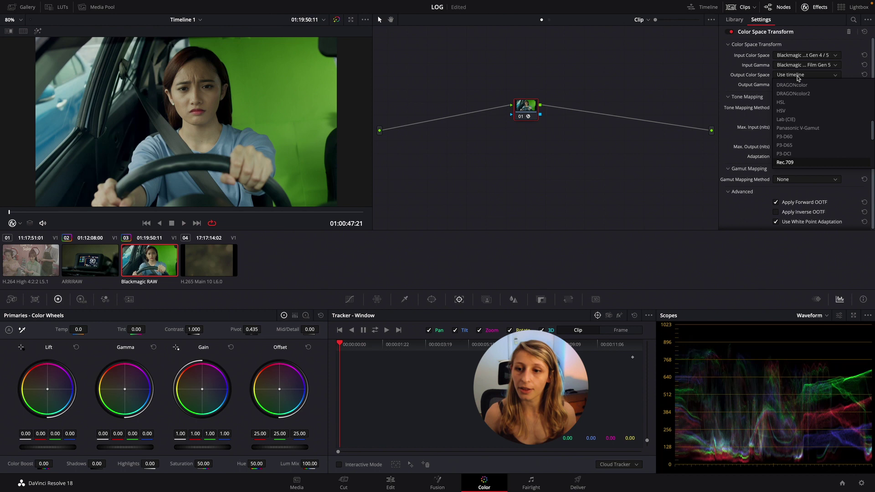
{"action": "left_click", "coordinate": [799, 86]}
{"action": "left_click", "coordinate": [801, 85]}
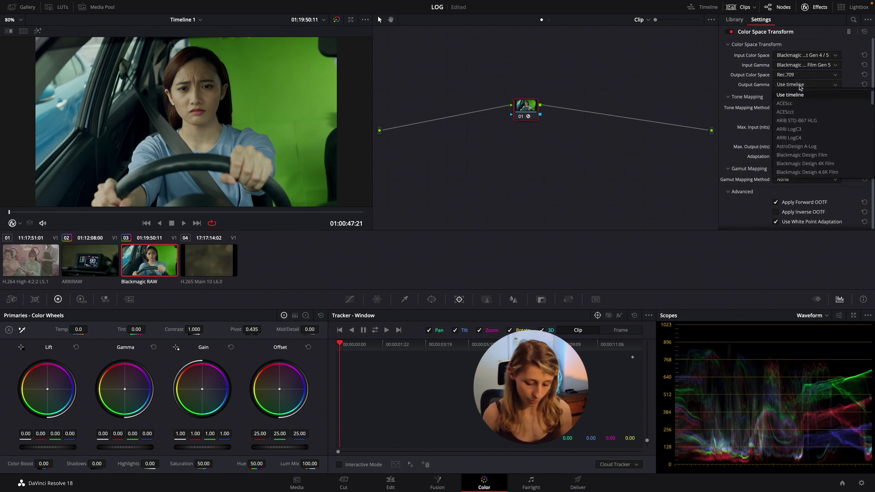
{"action": "scroll", "coordinate": [801, 155], "scroll_direction": "down", "scroll_amount": 4}
{"action": "left_click", "coordinate": [800, 155]}
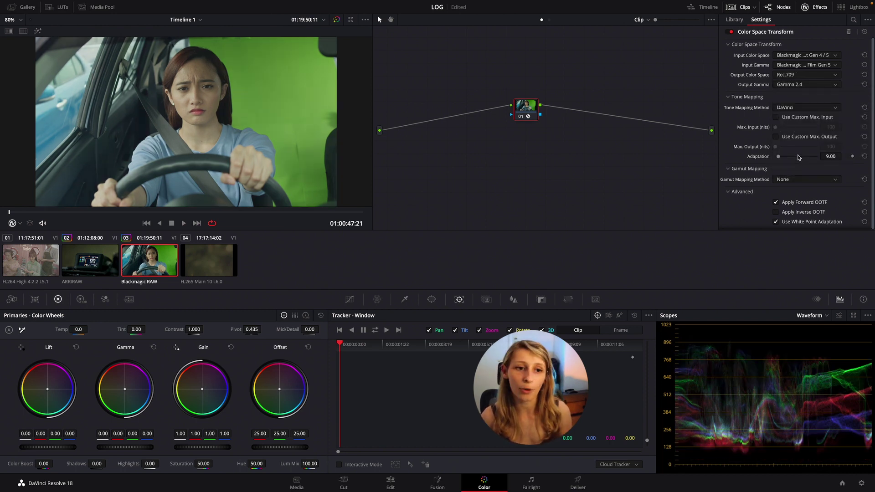
{"action": "left_click_drag", "start_coordinate": [527, 110], "coordinate": [532, 112]}
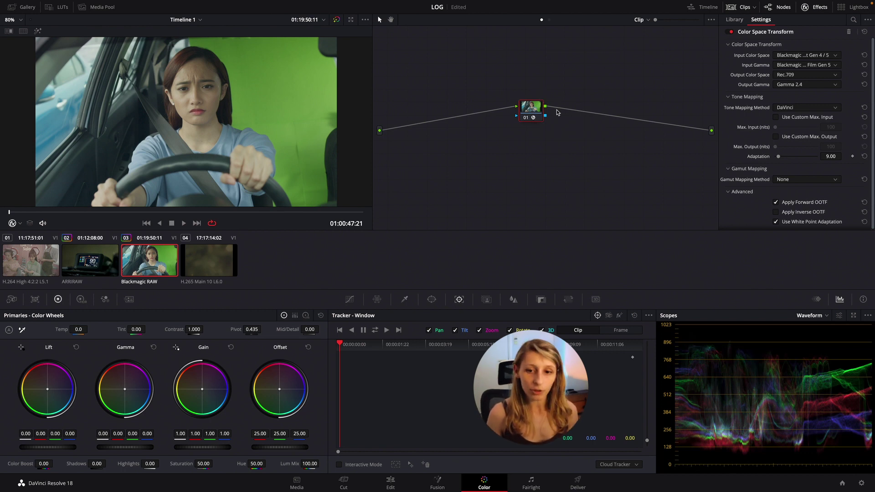
{"action": "key", "text": "shift+s"}
{"action": "left_click_drag", "start_coordinate": [526, 148], "coordinate": [457, 121]}
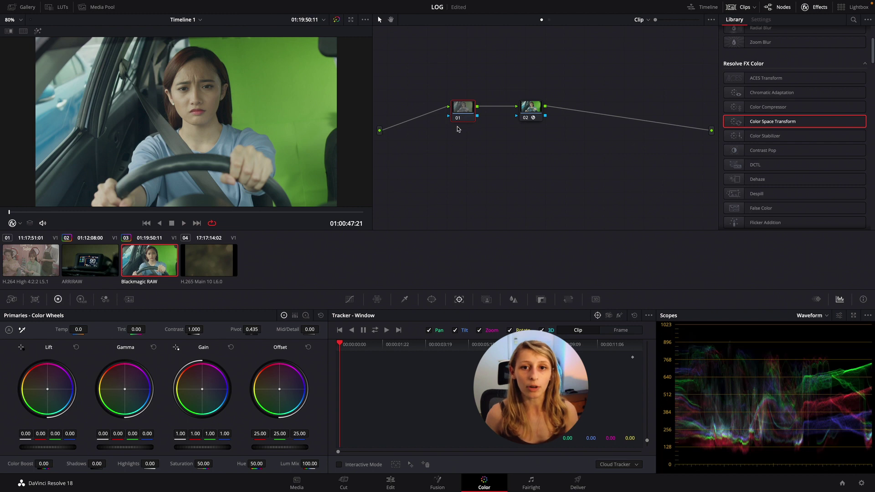
- Preview clips 02 and 04, then settle on clip 01, the H.264 salon shot
{"action": "left_click", "coordinate": [89, 260]}
{"action": "left_click", "coordinate": [51, 266]}
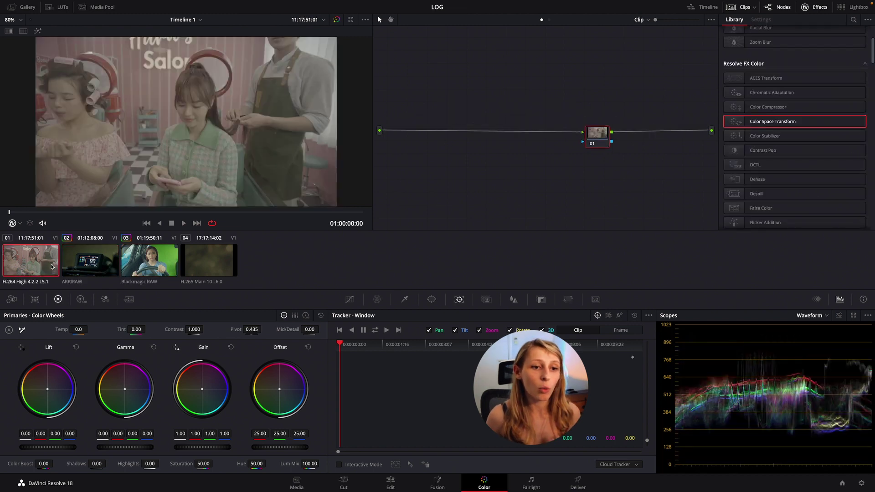
{"action": "left_click", "coordinate": [204, 266]}
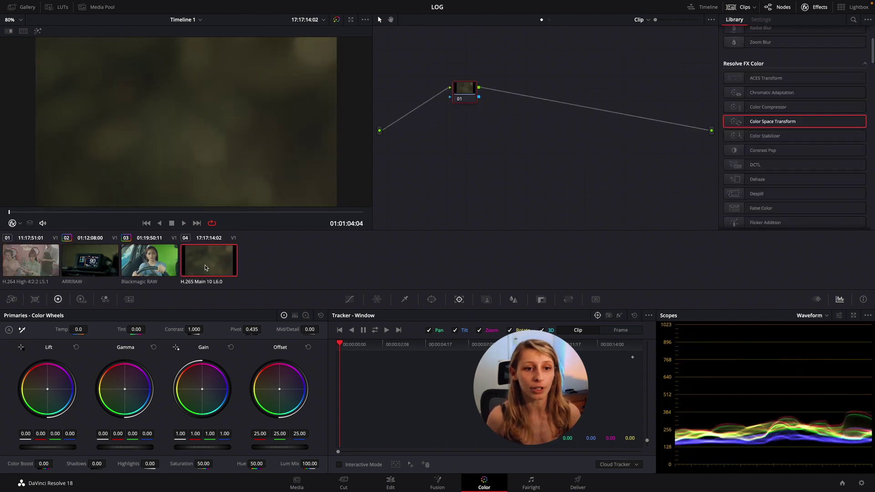
{"action": "left_click", "coordinate": [34, 269]}
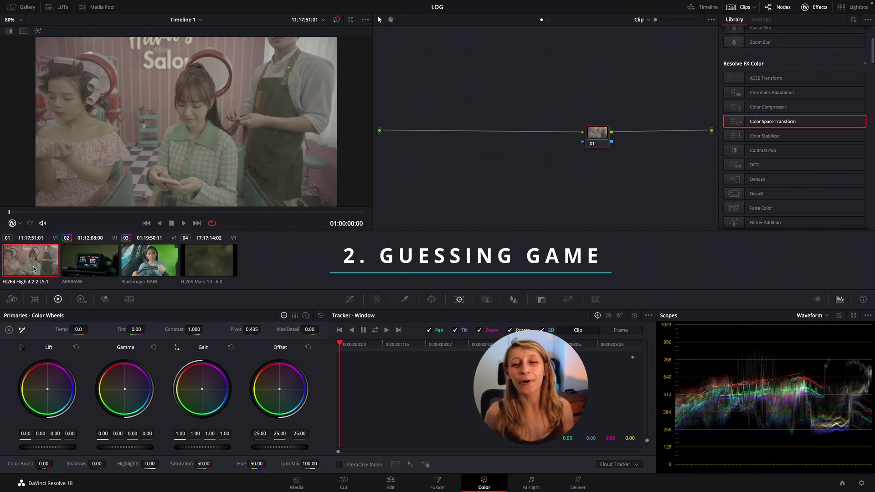
- Apply Color Space Transform to the salon clip's node with REDWideGamutRGB / RED Log3G10 input
{"action": "left_click_drag", "start_coordinate": [772, 121], "coordinate": [592, 133]}
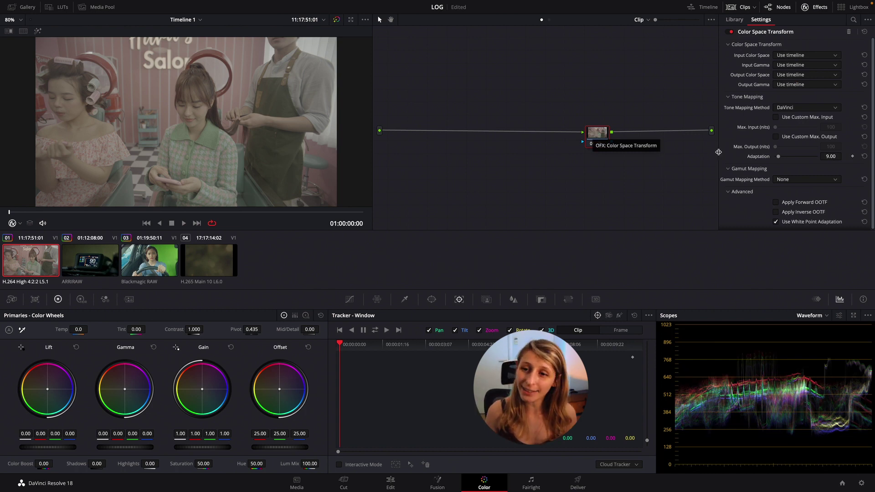
{"action": "left_click", "coordinate": [781, 56]}
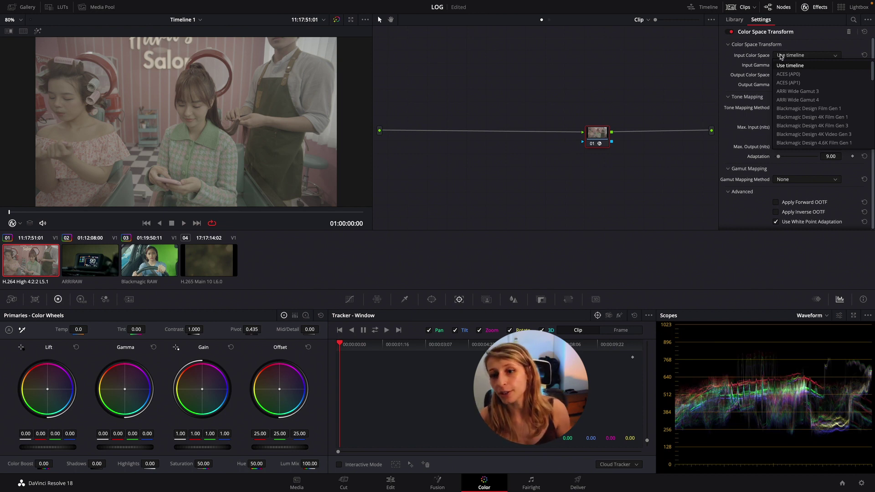
{"action": "scroll", "coordinate": [797, 123], "scroll_direction": "down", "scroll_amount": 8}
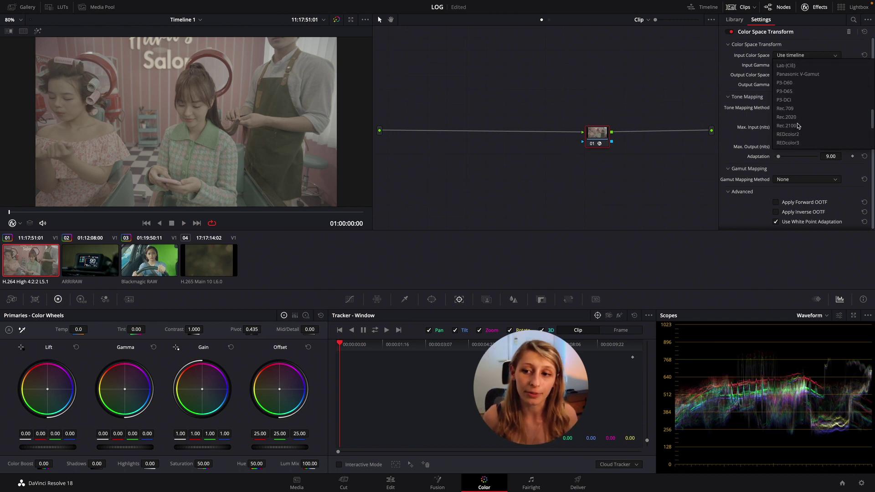
{"action": "scroll", "coordinate": [797, 126], "scroll_direction": "down", "scroll_amount": 2}
{"action": "left_click", "coordinate": [797, 142]}
{"action": "left_click", "coordinate": [806, 65]}
{"action": "scroll", "coordinate": [802, 118], "scroll_direction": "down", "scroll_amount": 5}
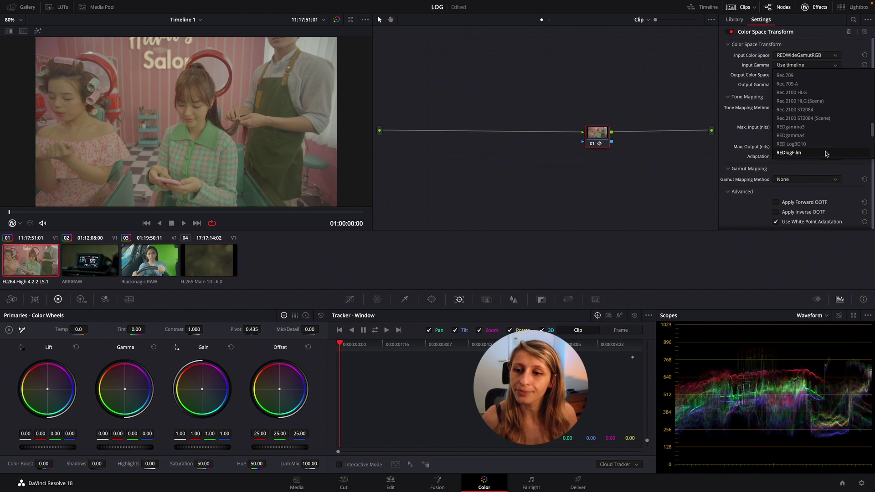
{"action": "left_click", "coordinate": [823, 144]}
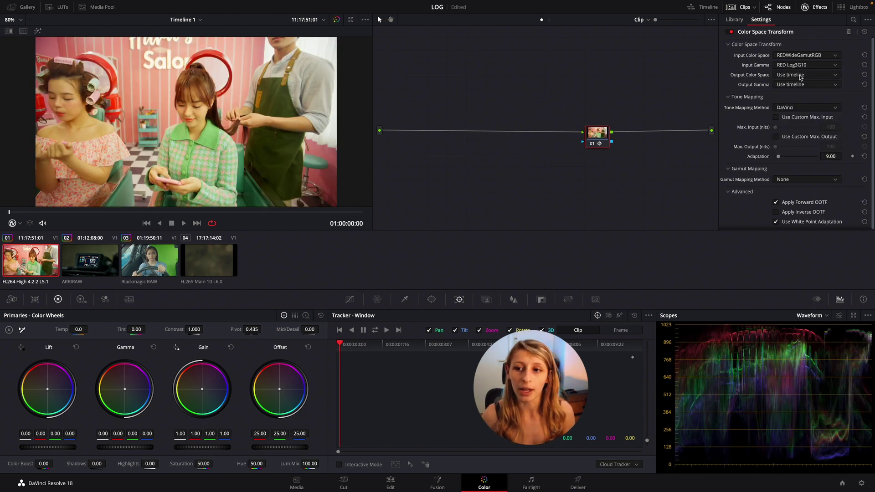
- Set the output to Rec.709 Gamma 2.4 and bypass the node briefly to compare with the log original
{"action": "left_click", "coordinate": [801, 78]}
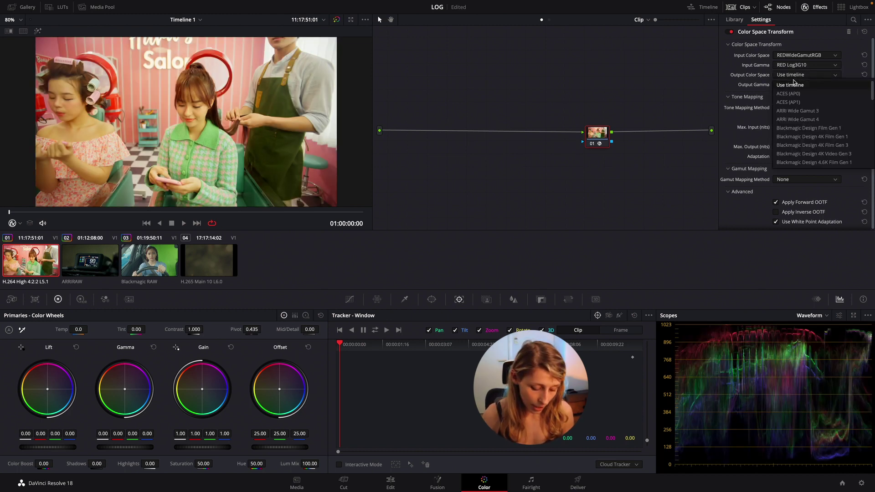
{"action": "scroll", "coordinate": [796, 102], "scroll_direction": "down", "scroll_amount": 3}
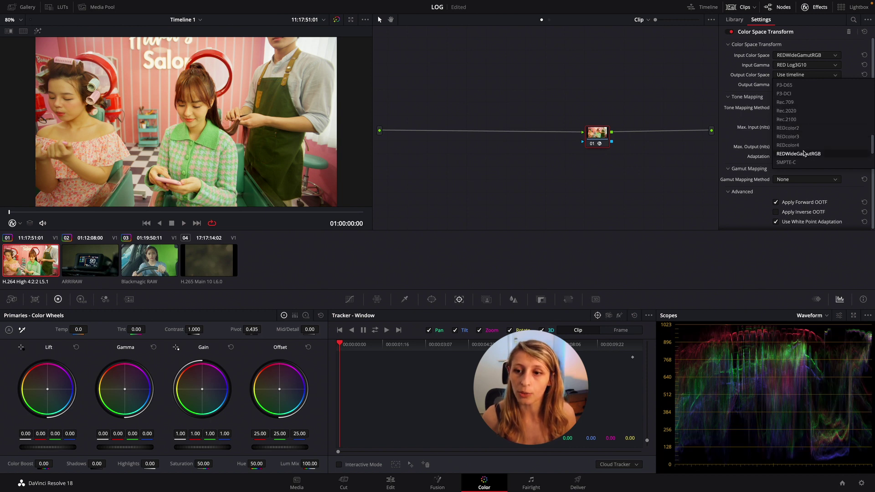
{"action": "left_click", "coordinate": [796, 102]}
{"action": "left_click", "coordinate": [798, 85]}
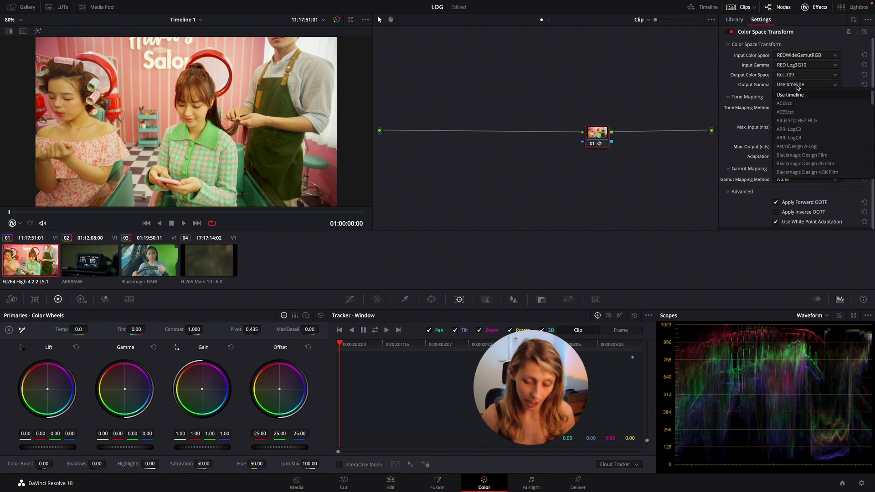
{"action": "scroll", "coordinate": [797, 91], "scroll_direction": "down", "scroll_amount": 5}
{"action": "left_click", "coordinate": [802, 156]}
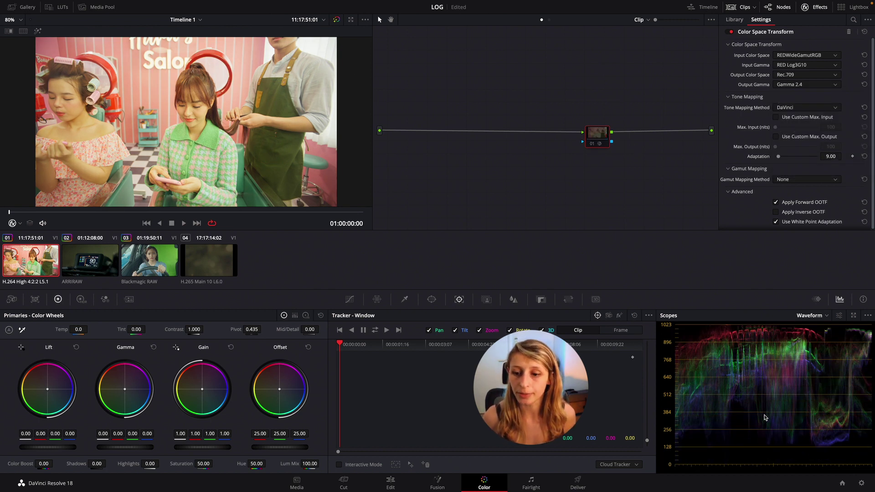
{"action": "key", "text": "ctrl+d"}
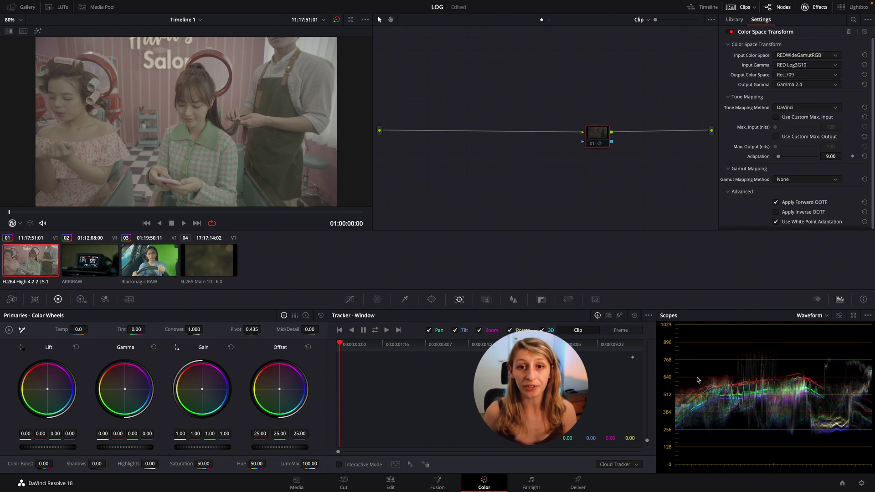
{"action": "key", "text": "ctrl+d"}
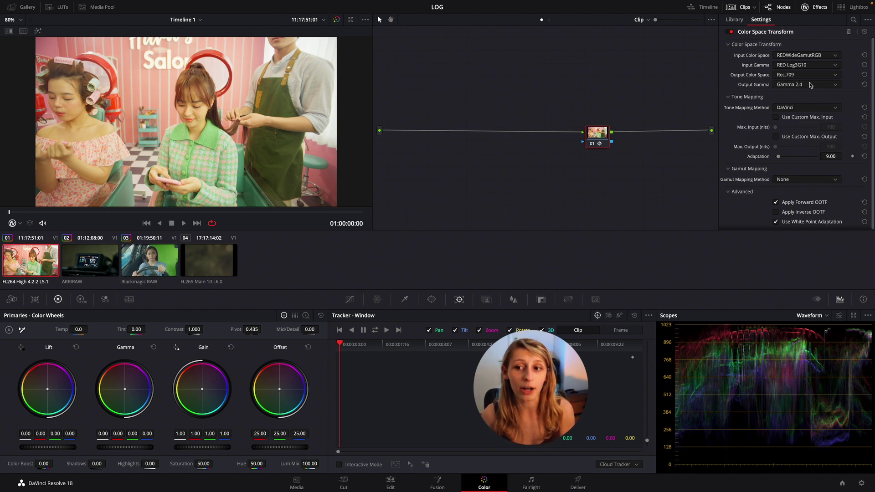
- Change the input to Sony S-Gamut3.Cine / S-Log3, toggling node 01 off and on to compare
{"action": "left_click", "coordinate": [803, 55]}
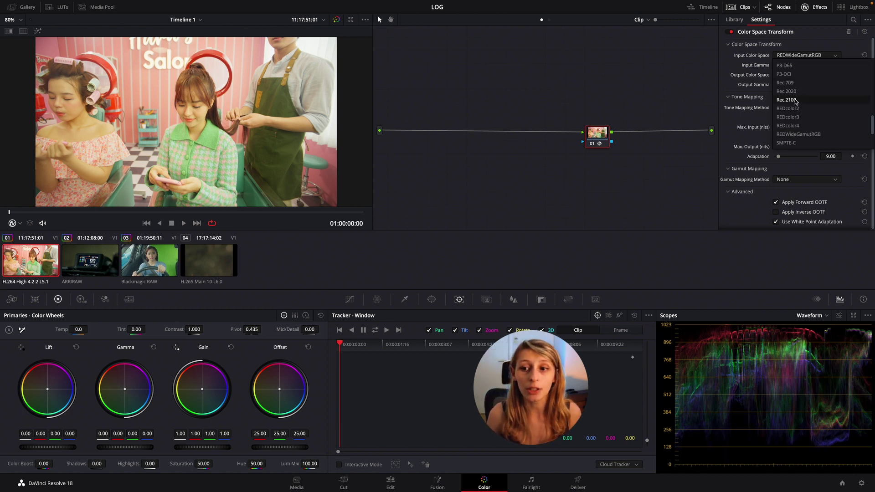
{"action": "scroll", "coordinate": [803, 110], "scroll_direction": "down", "scroll_amount": 2}
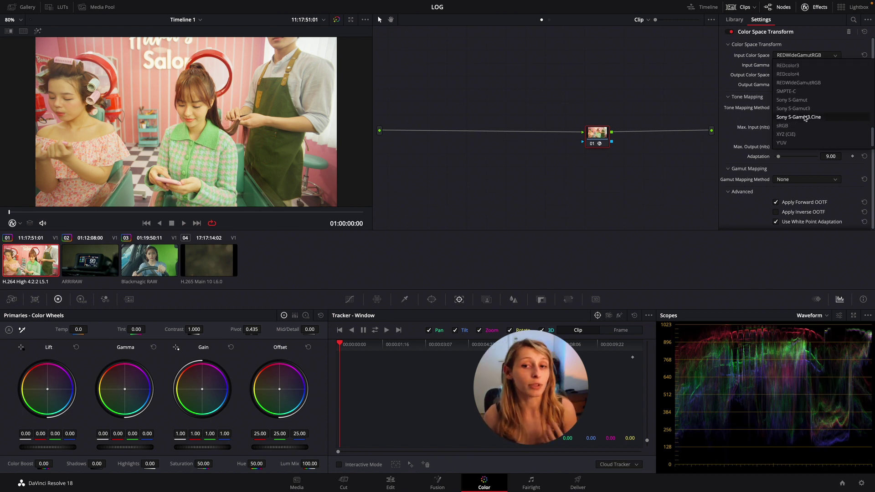
{"action": "left_click", "coordinate": [806, 118]}
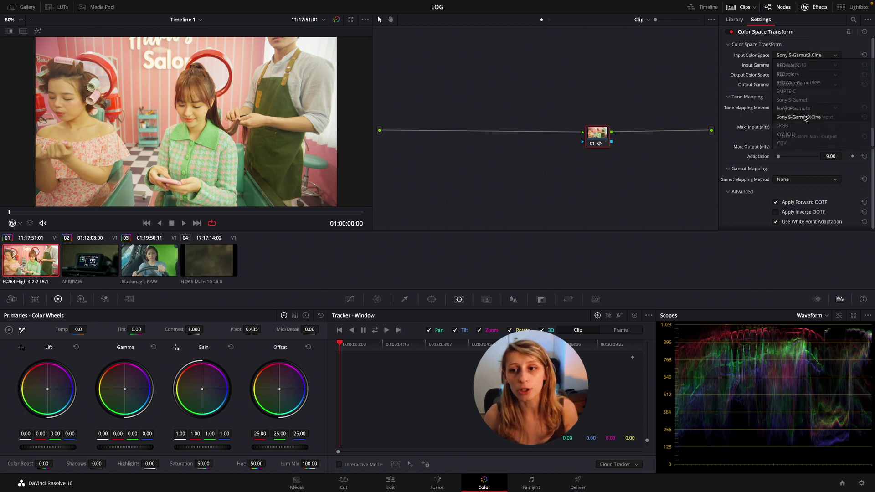
{"action": "left_click", "coordinate": [817, 64]}
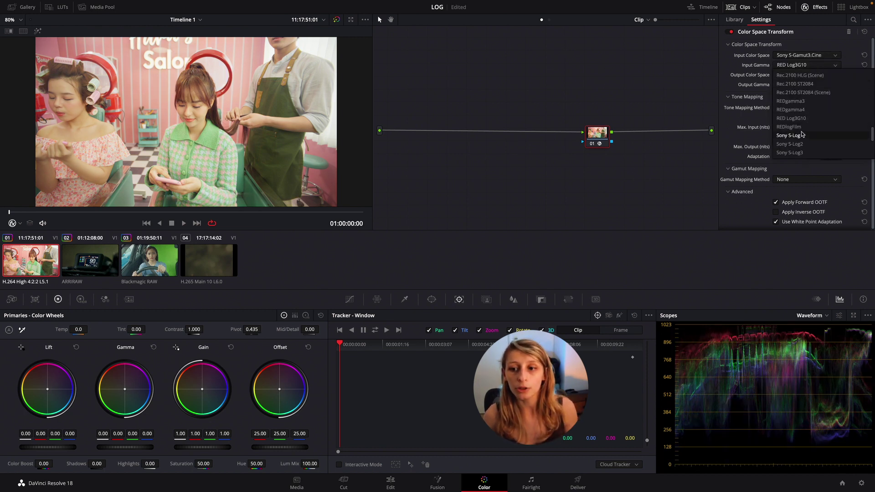
{"action": "left_click", "coordinate": [804, 155]}
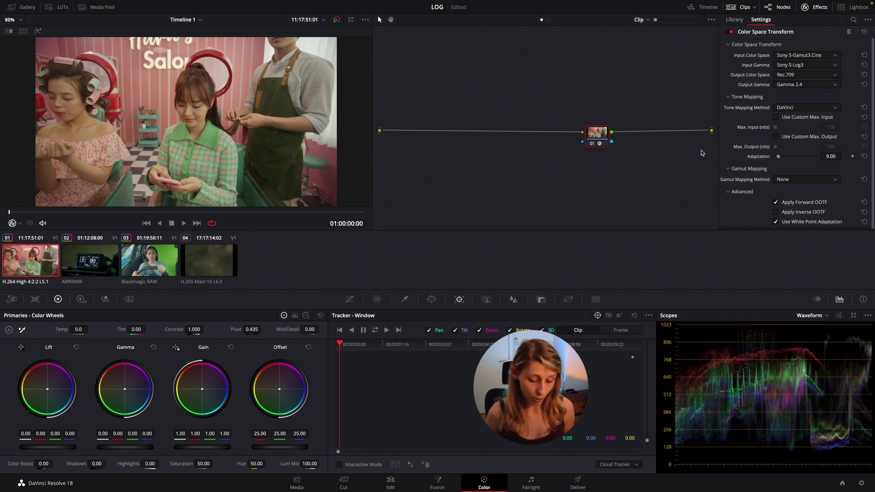
{"action": "key", "text": "ctrl+d"}
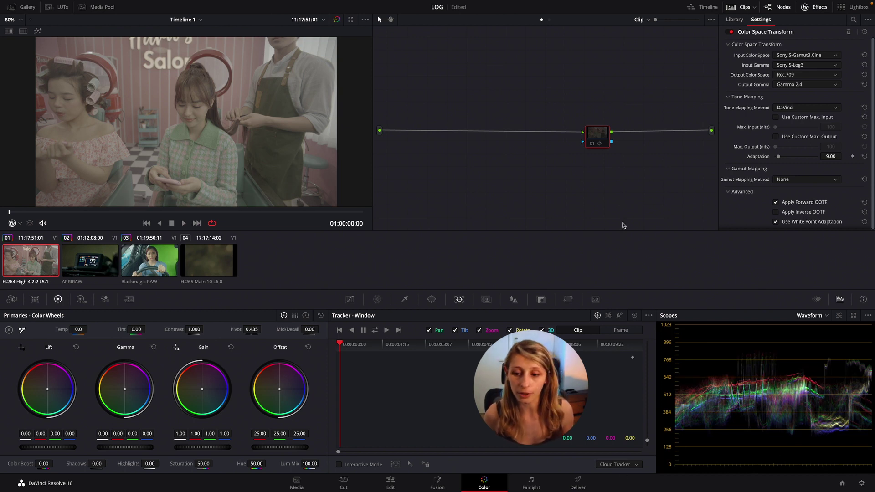
{"action": "key", "text": "ctrl+d"}
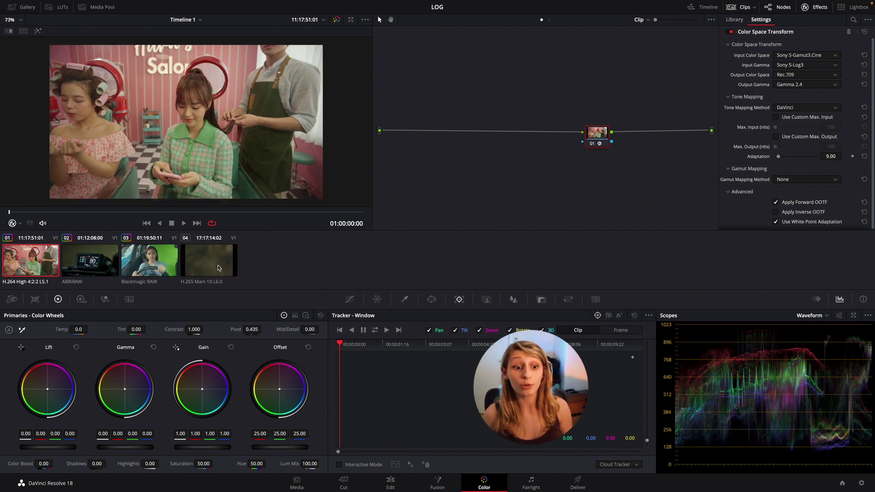
- Select clip 04, apply Color Space Transform to node 01, and scrub to a frame showing the subject
{"action": "left_click", "coordinate": [218, 268]}
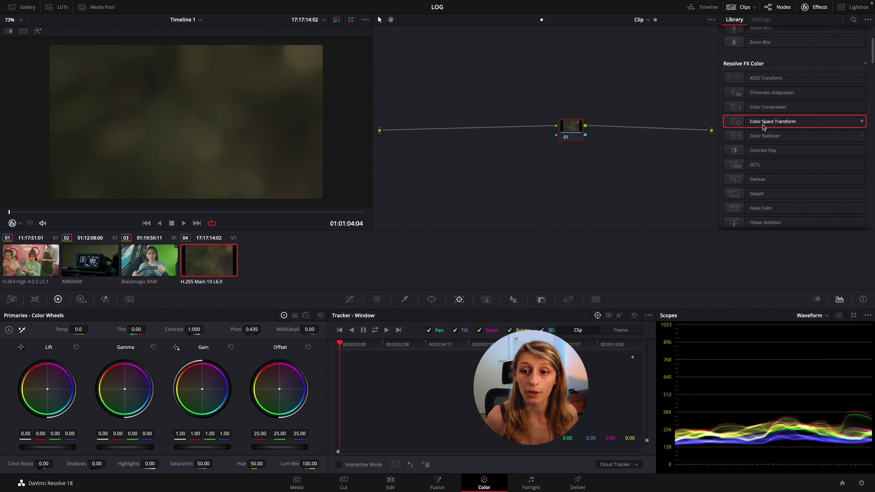
{"action": "left_click_drag", "start_coordinate": [762, 123], "coordinate": [574, 133]}
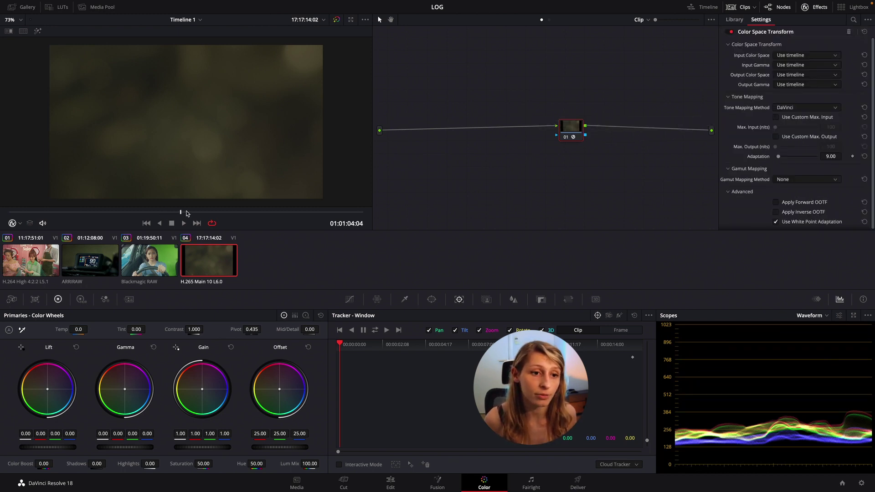
{"action": "left_click", "coordinate": [191, 213]}
{"action": "left_click_drag", "start_coordinate": [192, 212], "coordinate": [202, 212]}
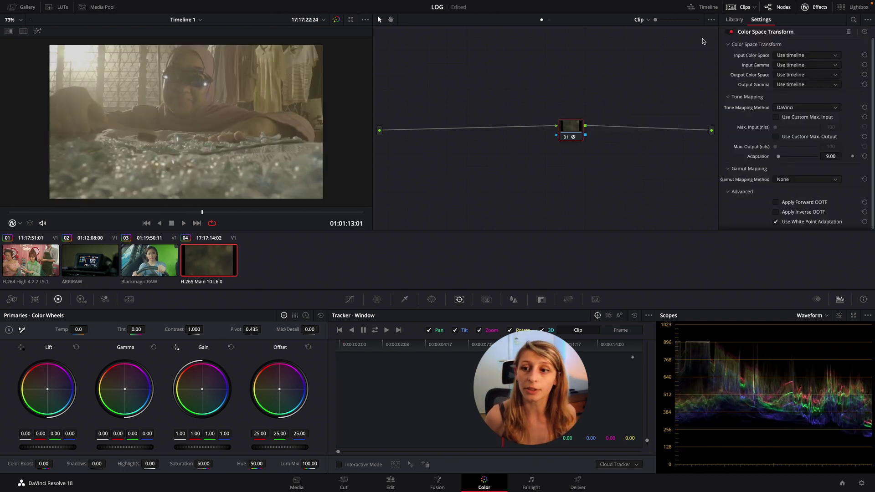
- Set the transform input to Canon Cinema Gamut with Canon Log gamma
{"action": "left_click", "coordinate": [798, 56]}
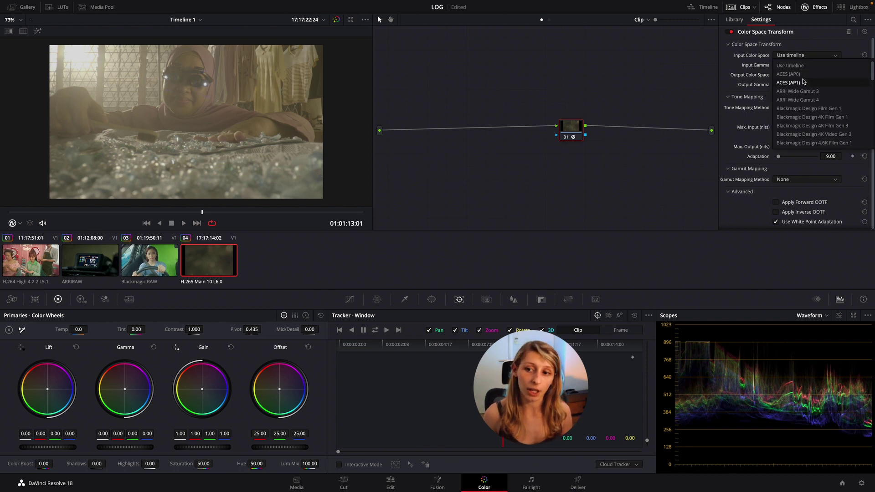
{"action": "scroll", "coordinate": [806, 93], "scroll_direction": "down", "scroll_amount": 2}
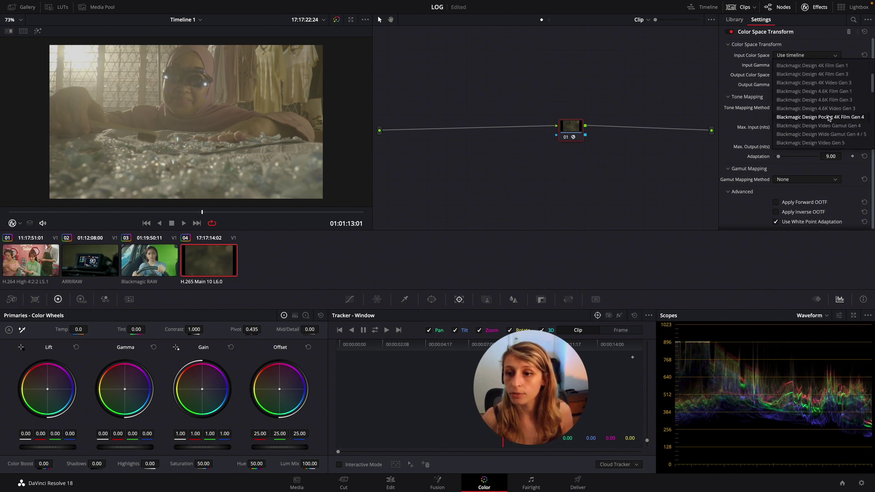
{"action": "scroll", "coordinate": [807, 119], "scroll_direction": "down", "scroll_amount": 1}
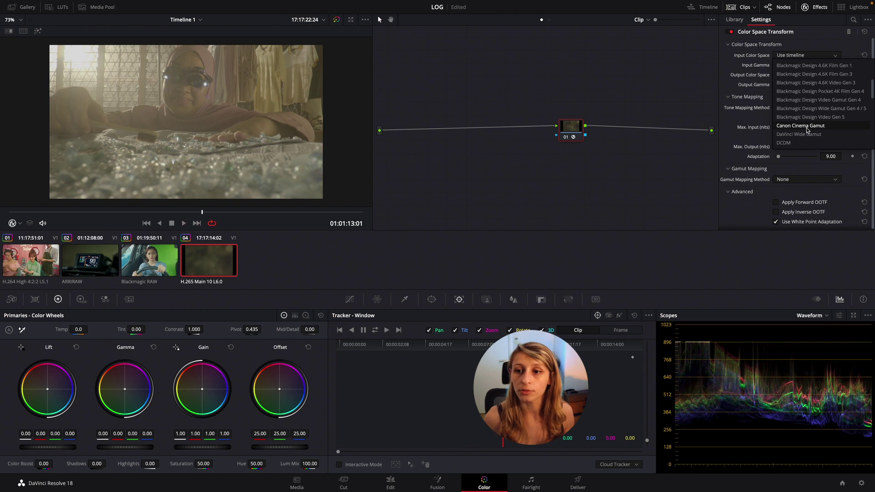
{"action": "left_click", "coordinate": [807, 128]}
{"action": "left_click", "coordinate": [796, 65]}
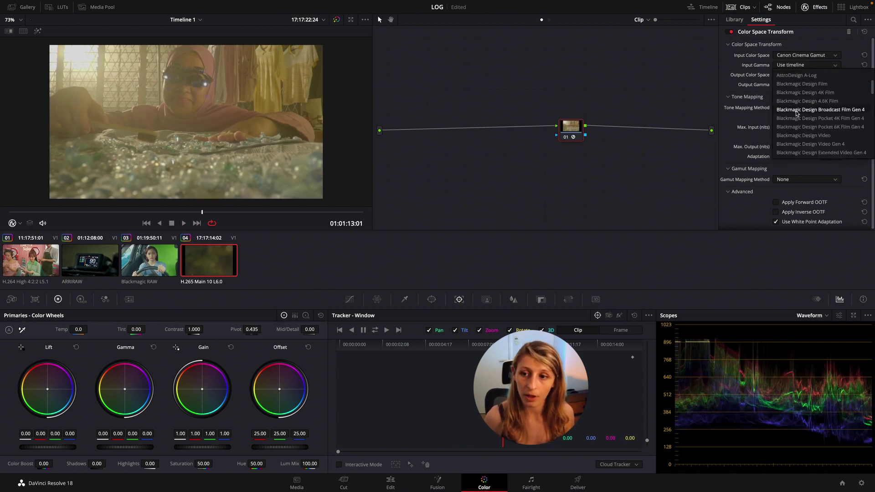
{"action": "scroll", "coordinate": [796, 113], "scroll_direction": "down", "scroll_amount": 4}
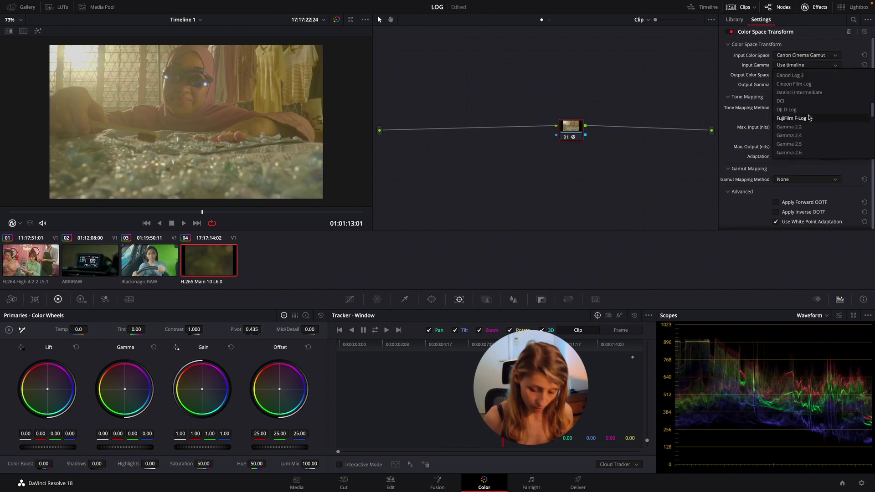
{"action": "scroll", "coordinate": [809, 116], "scroll_direction": "up", "scroll_amount": 2}
{"action": "left_click", "coordinate": [798, 76]}
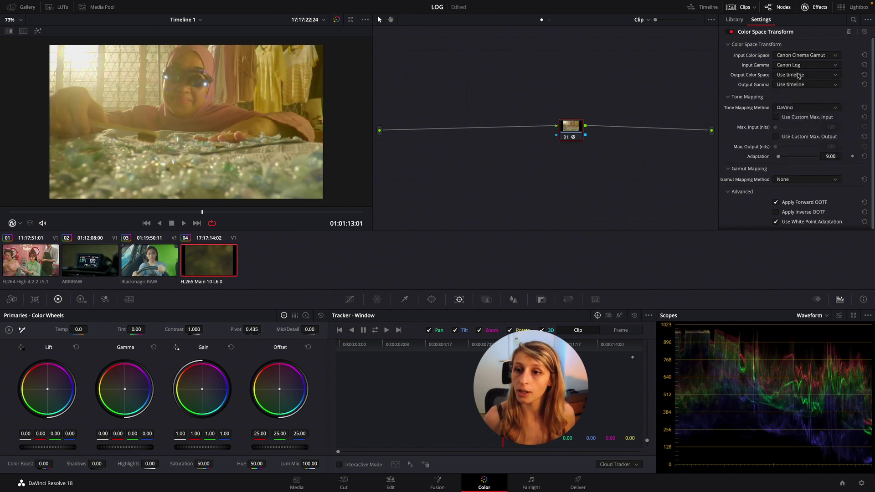
- Set the output to Rec.709 Gamma 2.4 and bypass the node briefly to compare
{"action": "left_click", "coordinate": [798, 75]}
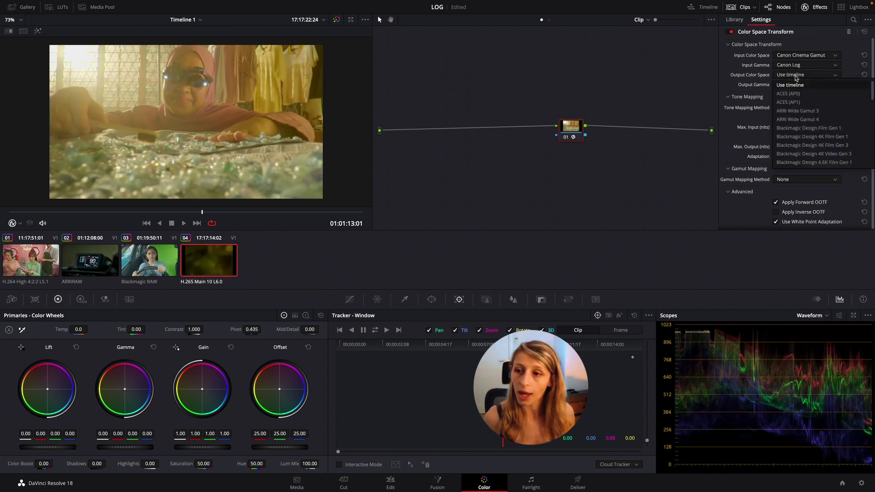
{"action": "scroll", "coordinate": [797, 136], "scroll_direction": "down", "scroll_amount": 10}
{"action": "left_click", "coordinate": [793, 162]}
{"action": "left_click", "coordinate": [795, 85]}
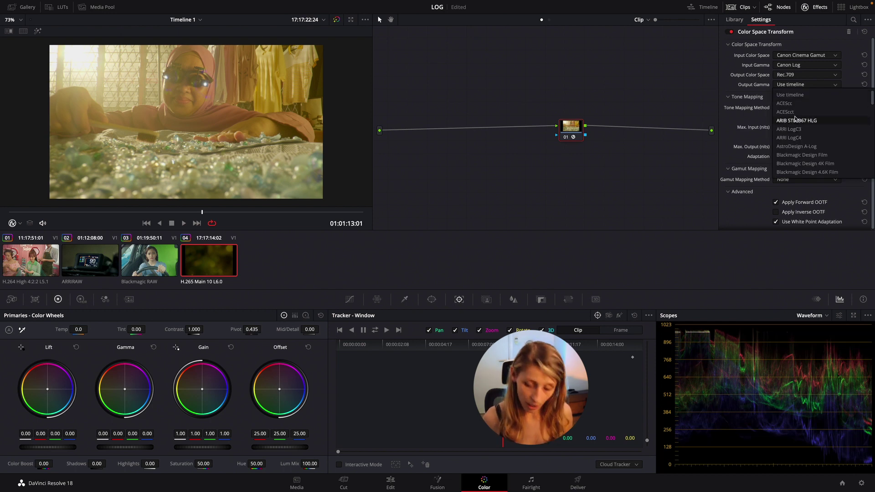
{"action": "scroll", "coordinate": [794, 122], "scroll_direction": "down", "scroll_amount": 5}
{"action": "scroll", "coordinate": [794, 122], "scroll_direction": "down", "scroll_amount": 2}
{"action": "left_click", "coordinate": [802, 156]}
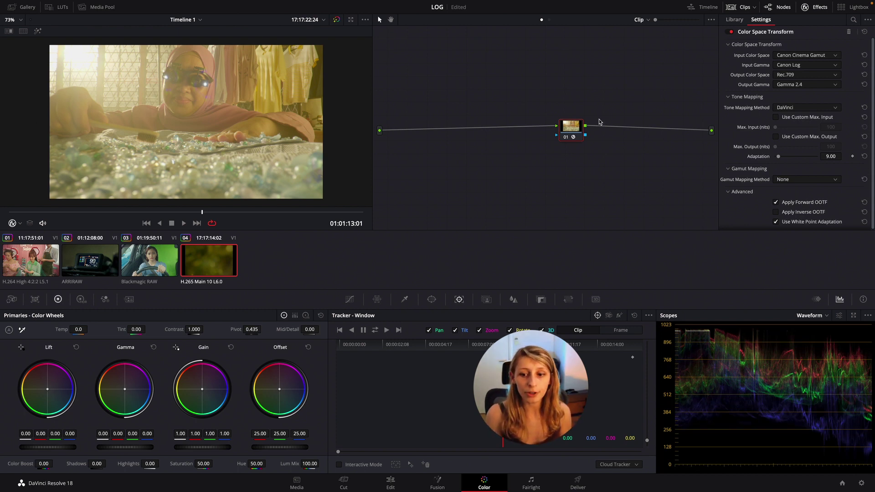
{"action": "key", "text": "ctrl+d"}
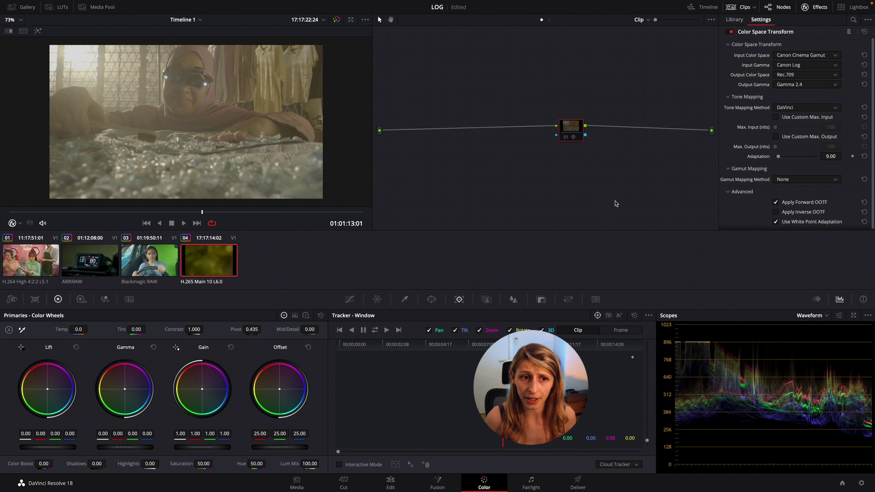
{"action": "key", "text": "ctrl+d"}
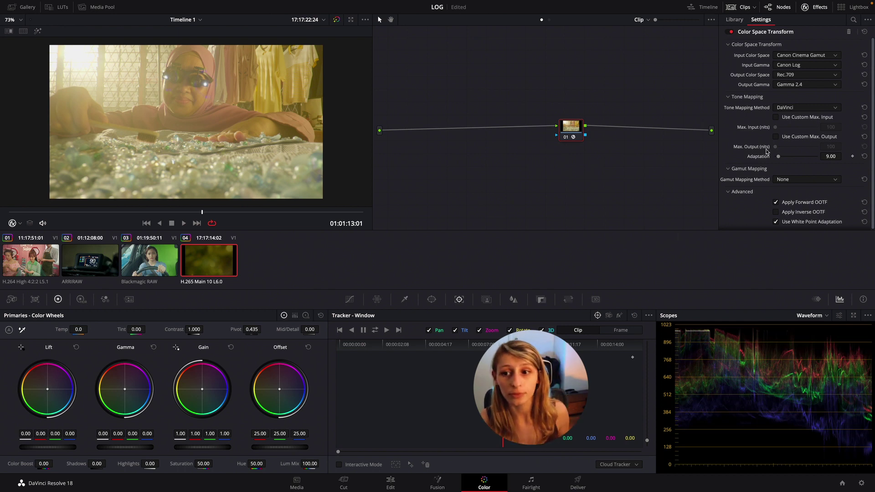
- Switch clip 04's transform input color space to Panasonic V-Gamut
{"action": "left_click", "coordinate": [805, 65]}
{"action": "left_click", "coordinate": [805, 66]}
{"action": "left_click", "coordinate": [805, 56]}
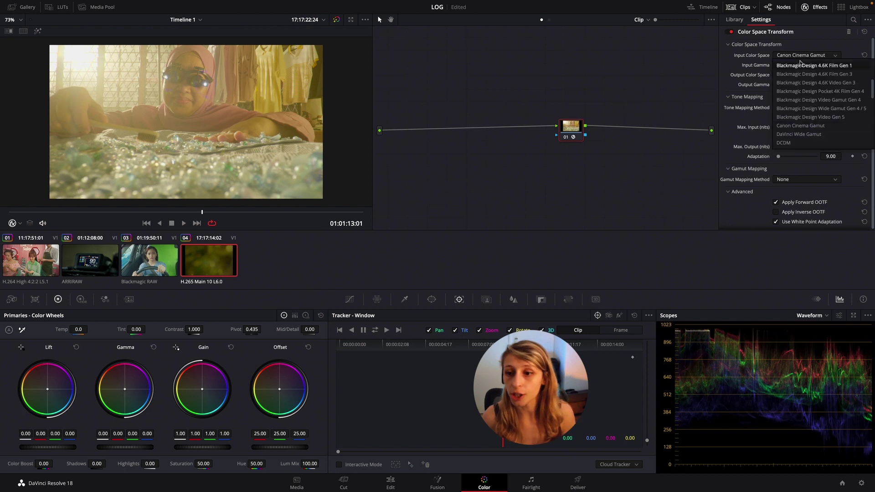
{"action": "scroll", "coordinate": [805, 105], "scroll_direction": "down", "scroll_amount": 5}
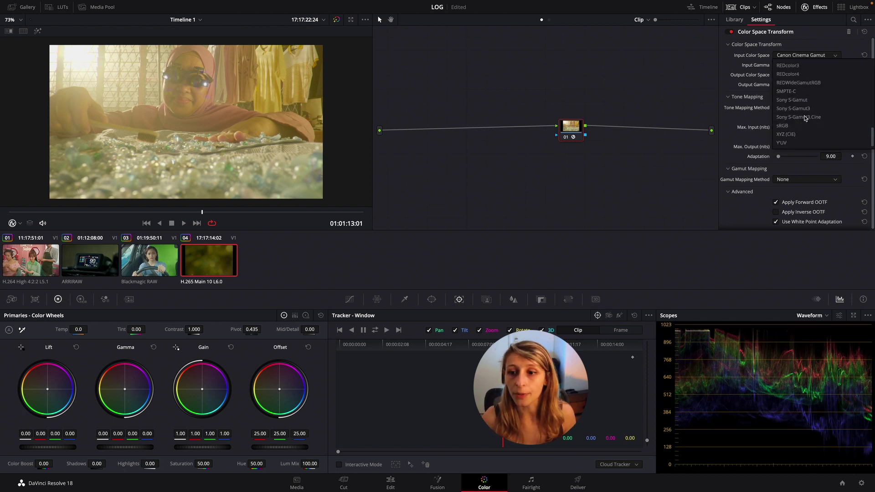
{"action": "scroll", "coordinate": [804, 114], "scroll_direction": "up", "scroll_amount": 4}
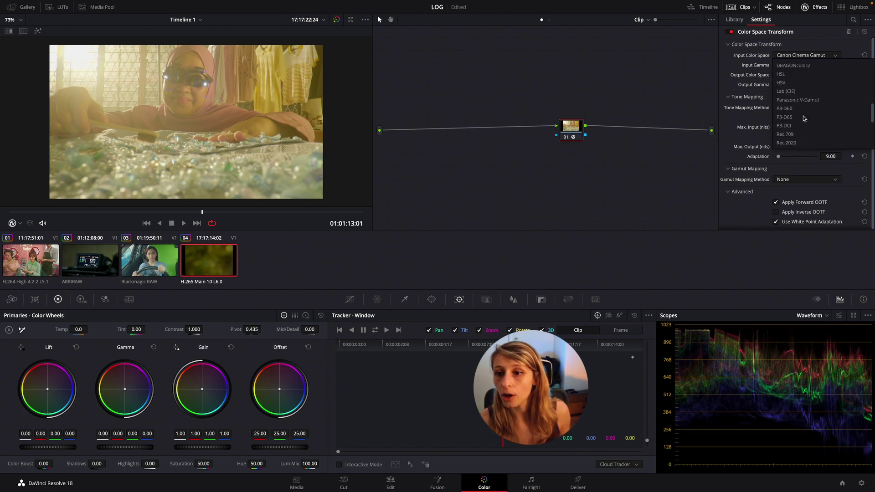
{"action": "left_click", "coordinate": [798, 99]}
- Set the input gamma to Panasonic V-Log and toggle node 01 off and on to compare
{"action": "left_click", "coordinate": [797, 67]}
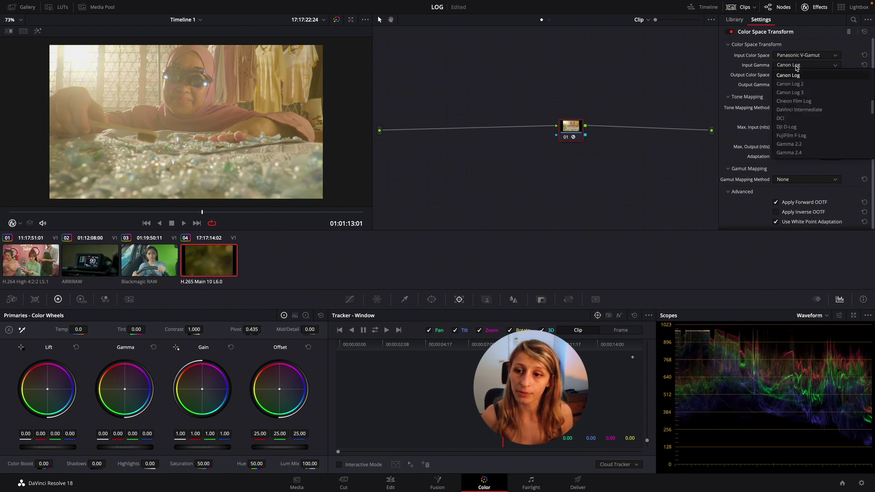
{"action": "scroll", "coordinate": [798, 104], "scroll_direction": "up", "scroll_amount": 3}
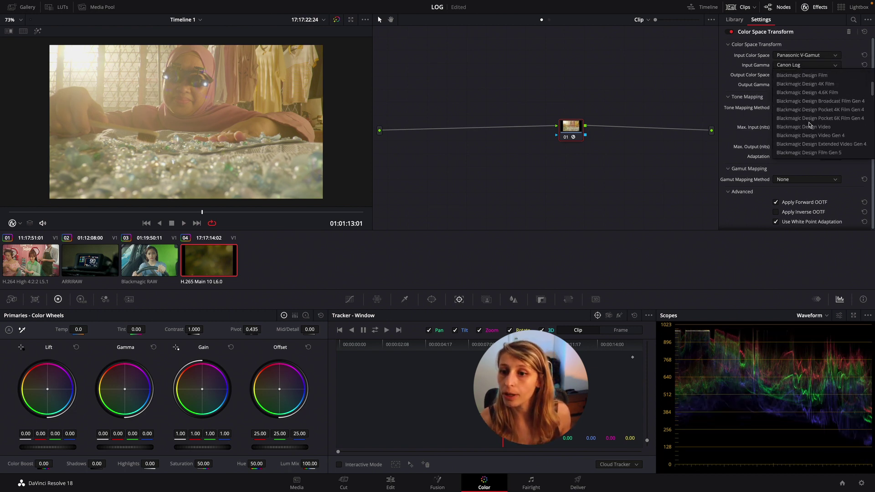
{"action": "scroll", "coordinate": [809, 125], "scroll_direction": "down", "scroll_amount": 10}
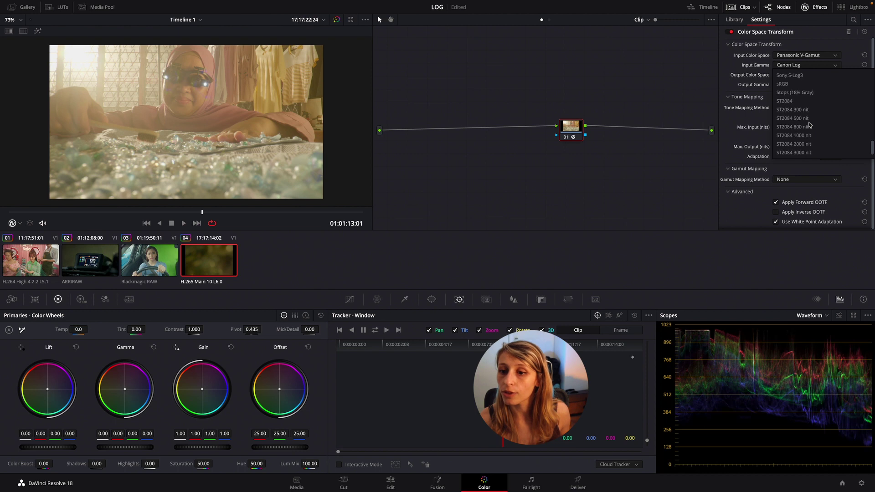
{"action": "scroll", "coordinate": [809, 125], "scroll_direction": "up", "scroll_amount": 5}
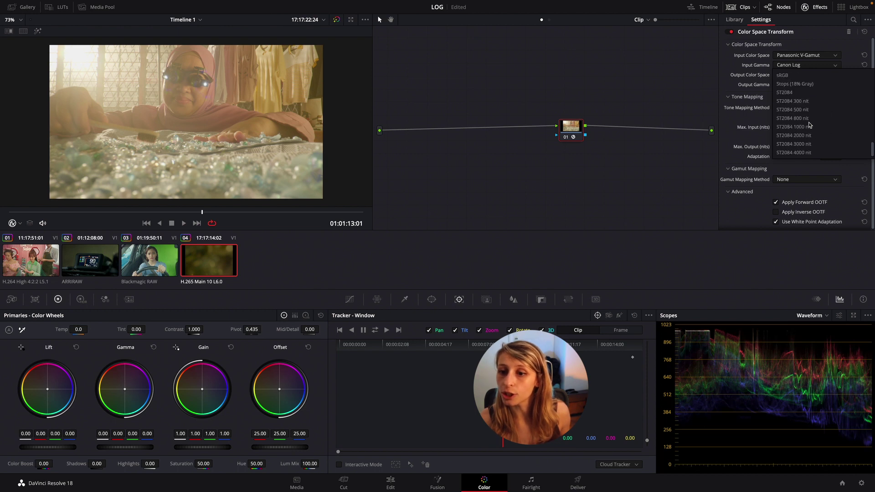
{"action": "left_click", "coordinate": [808, 85]}
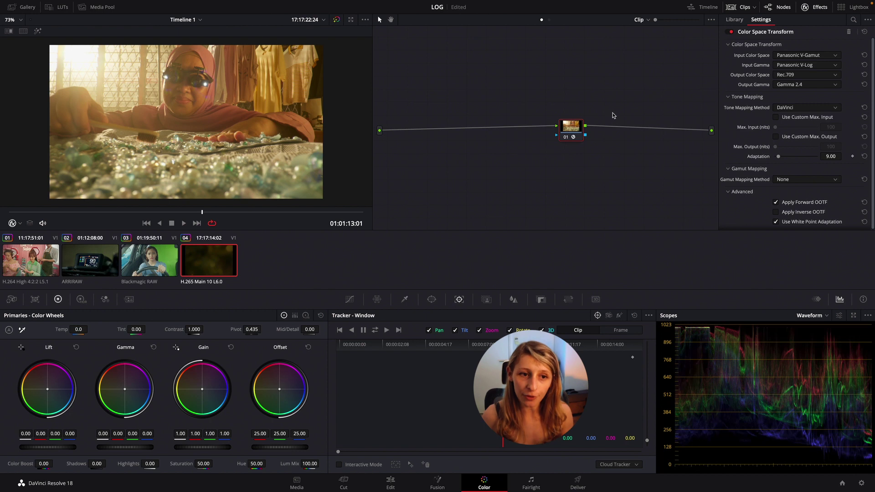
{"action": "key", "text": "ctrl+d"}
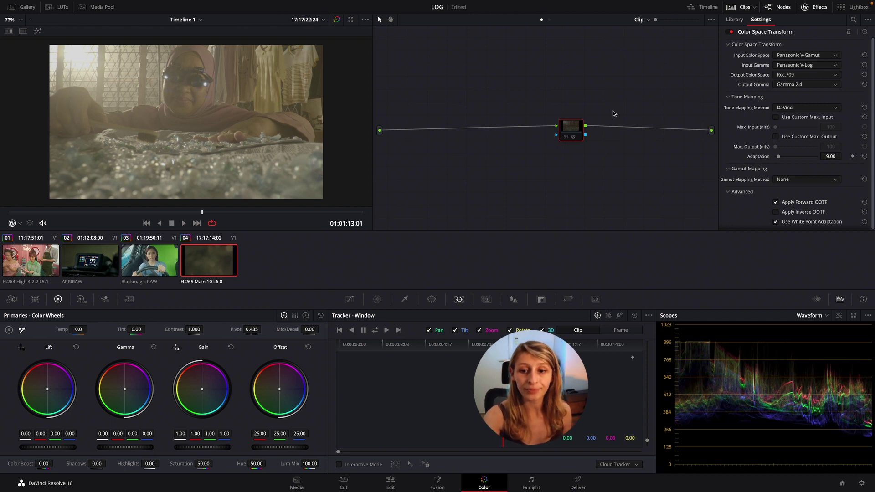
{"action": "key", "text": "ctrl+d"}
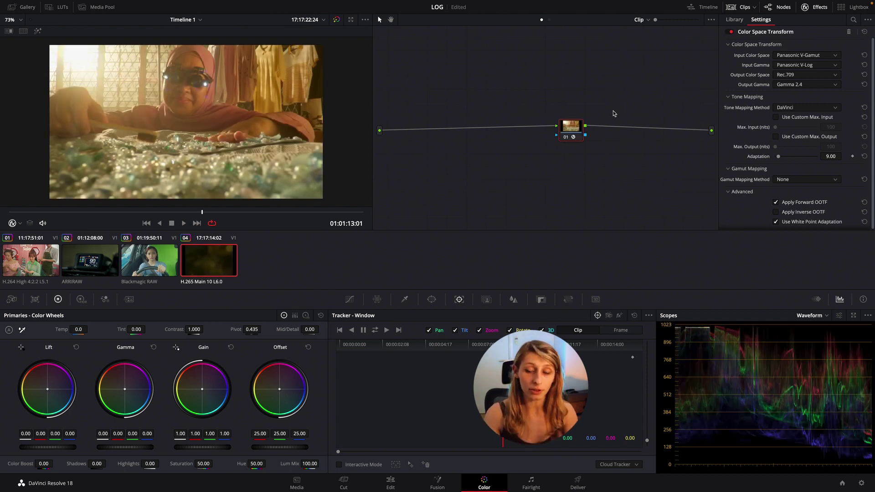